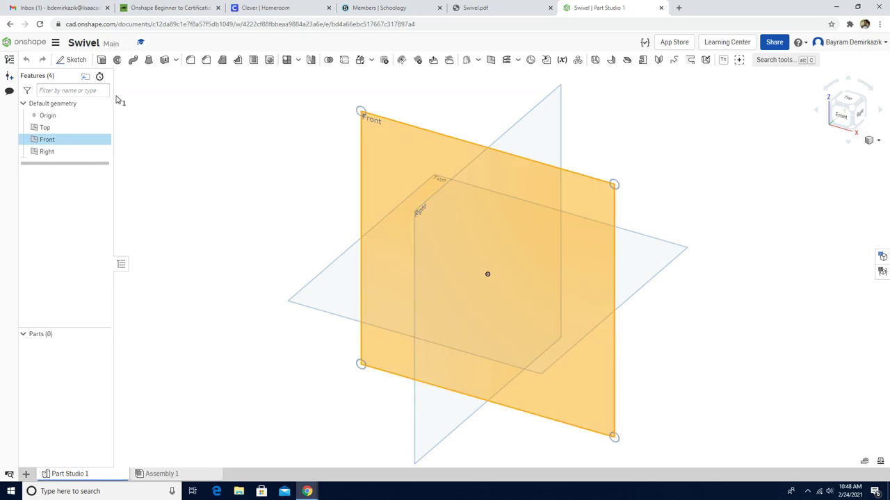
Start a new sketch on the Front plane and view it straight on.
left_click(69, 61)
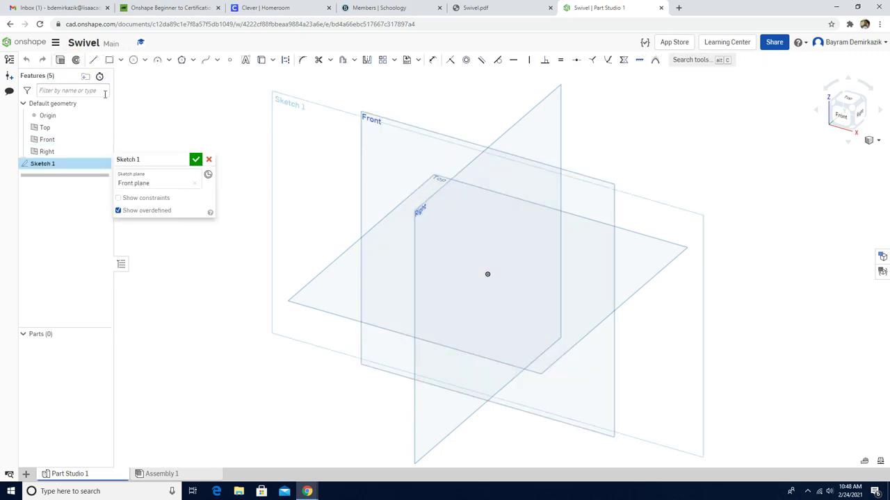
left_click(841, 115)
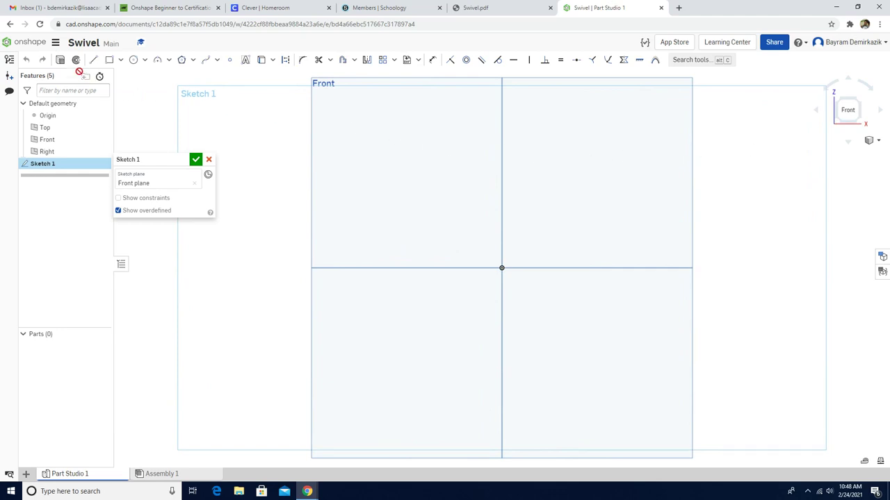
Set the workspace's default length unit to Millimeter with 0.12 display decimals.
left_click(55, 43)
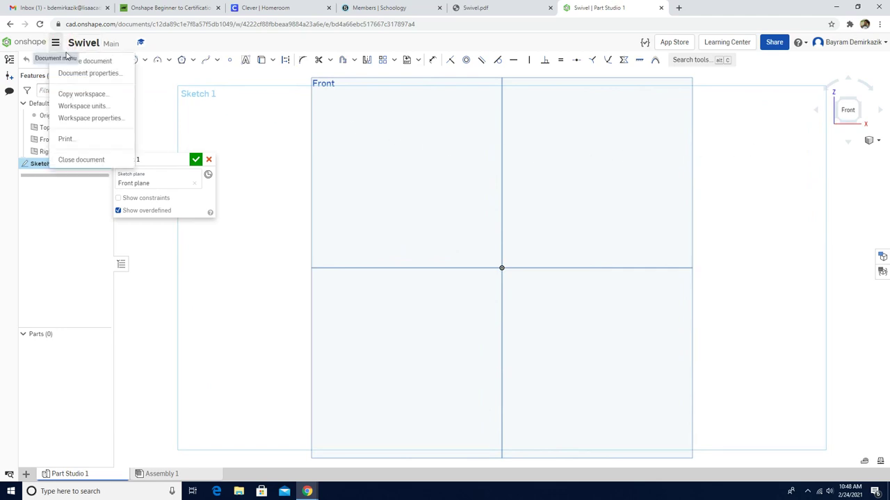
left_click(95, 108)
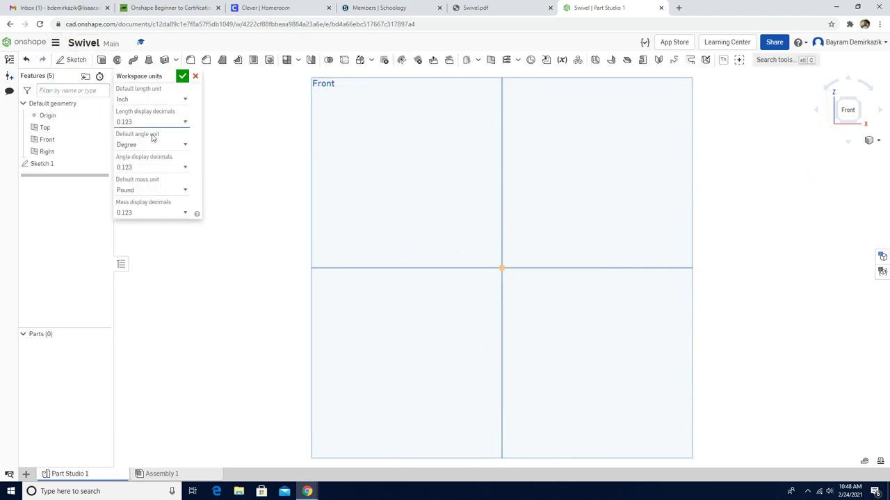
left_click(164, 100)
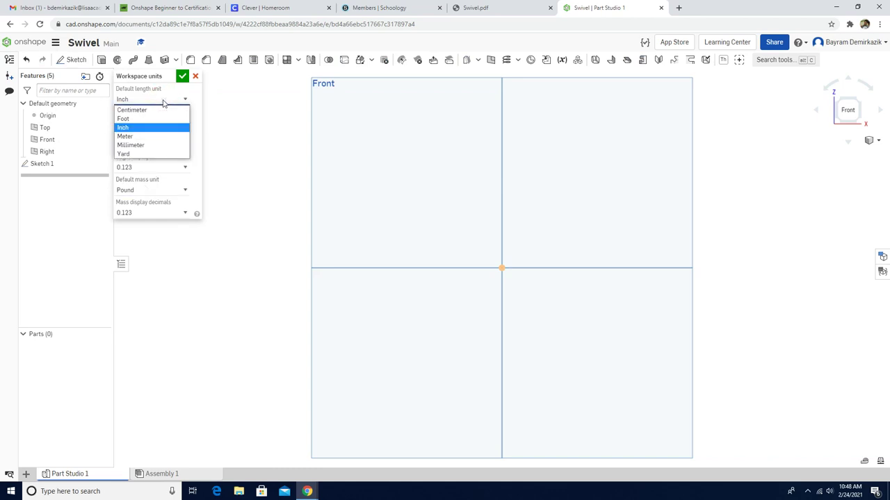
left_click(152, 145)
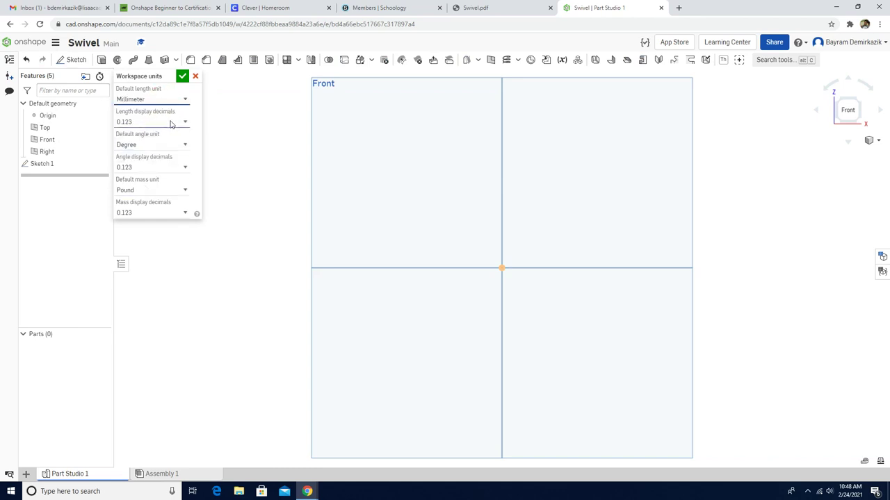
left_click(171, 122)
left_click(153, 150)
Keep Degree as the workspace's default angle unit and set the angle display decimals to 0.12.
left_click(155, 145)
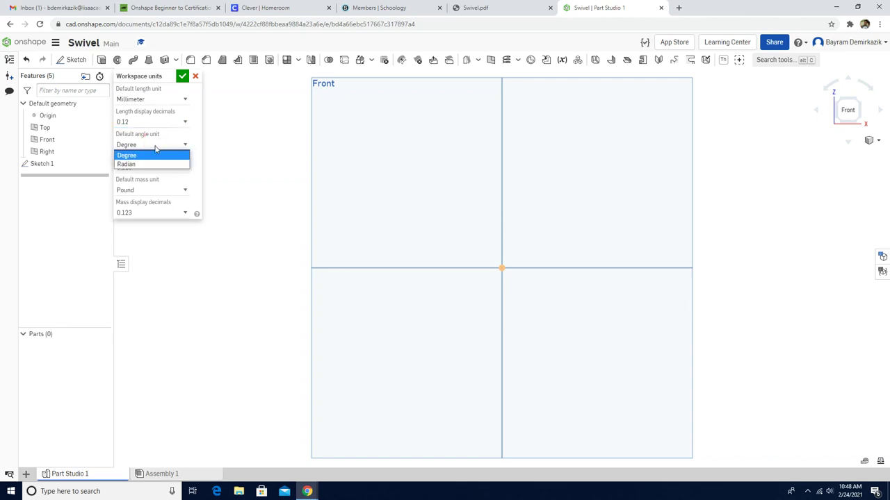
left_click(157, 156)
left_click(155, 168)
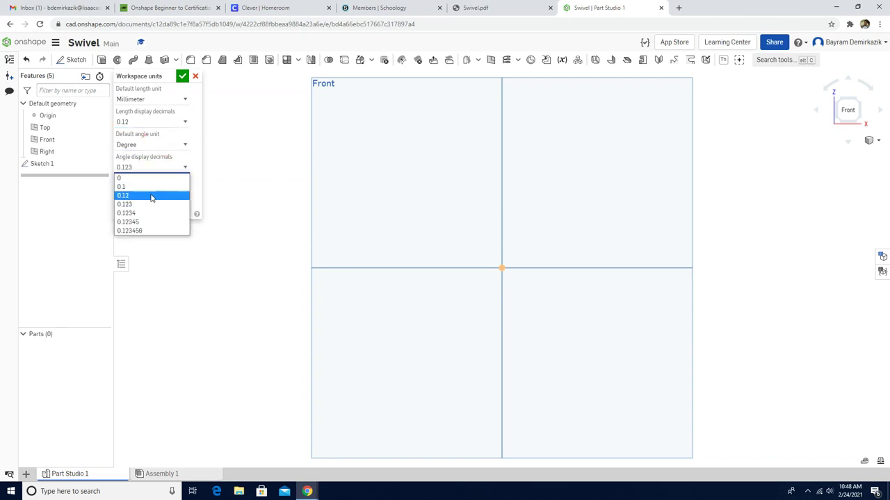
left_click(151, 199)
Set the default mass unit to Gram with 0.12 display decimals and apply the workspace units.
left_click(161, 190)
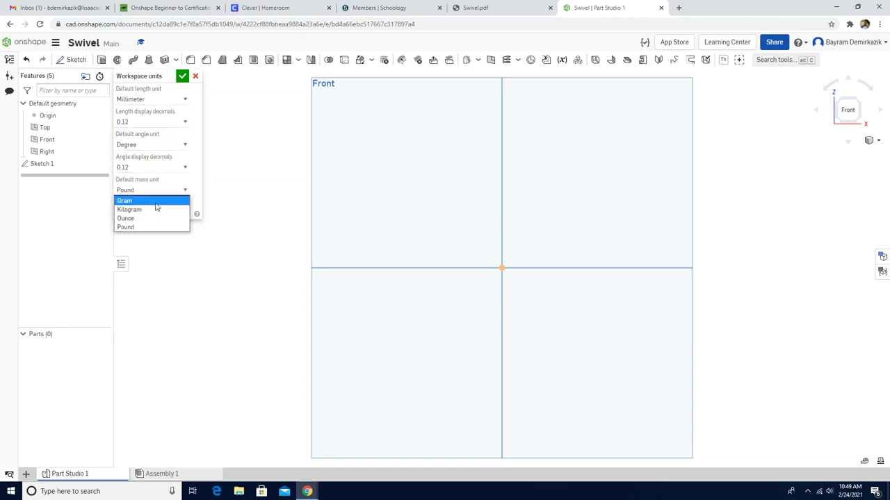
left_click(156, 202)
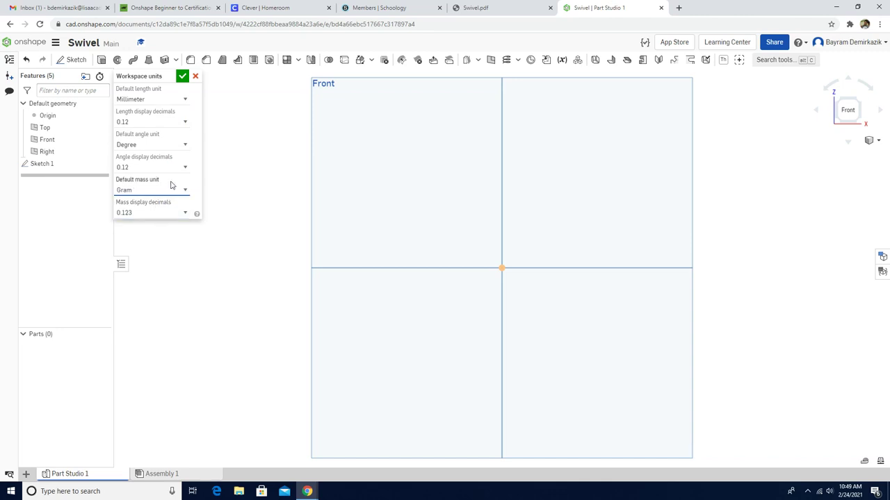
left_click(171, 213)
left_click(160, 240)
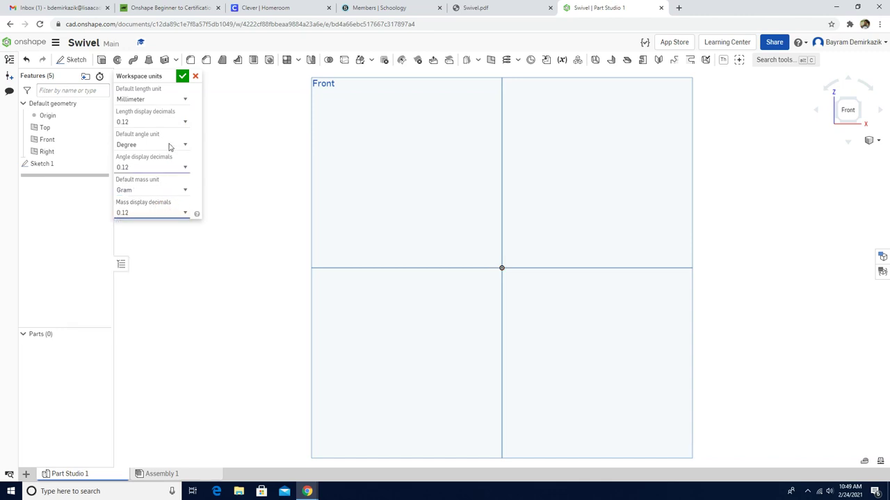
left_click(182, 77)
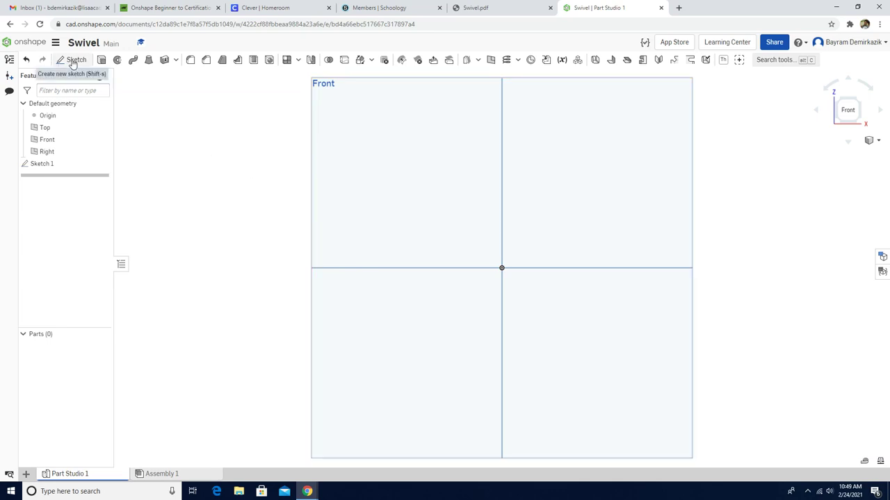
Reopen Sketch 1 and draw a center point rectangle about 87 mm wide and 78 mm high, centred on the origin.
double_click(50, 164)
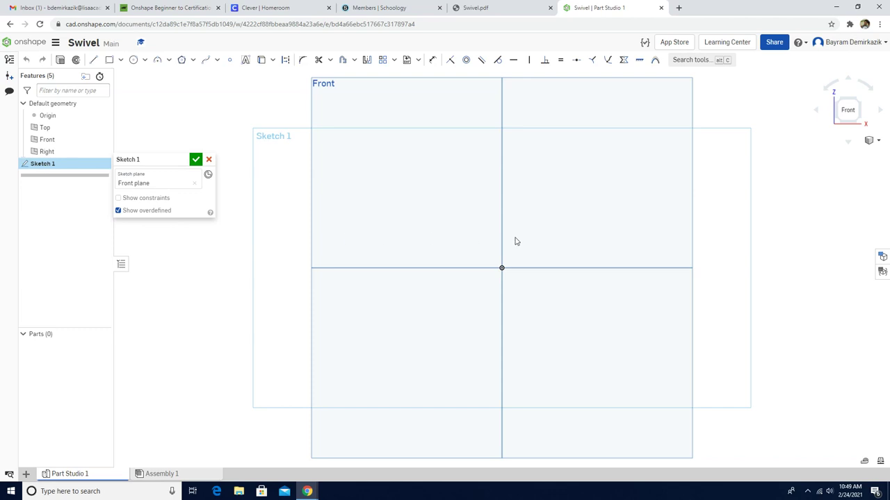
left_click(121, 59)
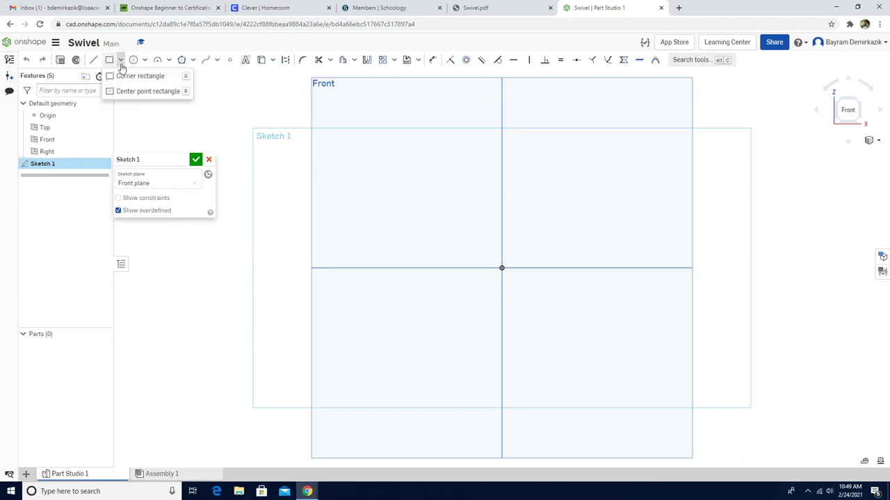
left_click(147, 91)
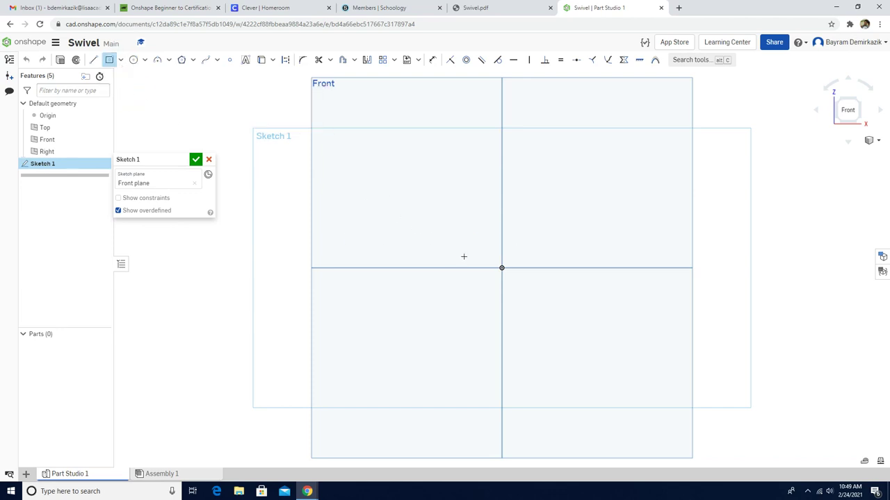
left_click(501, 267)
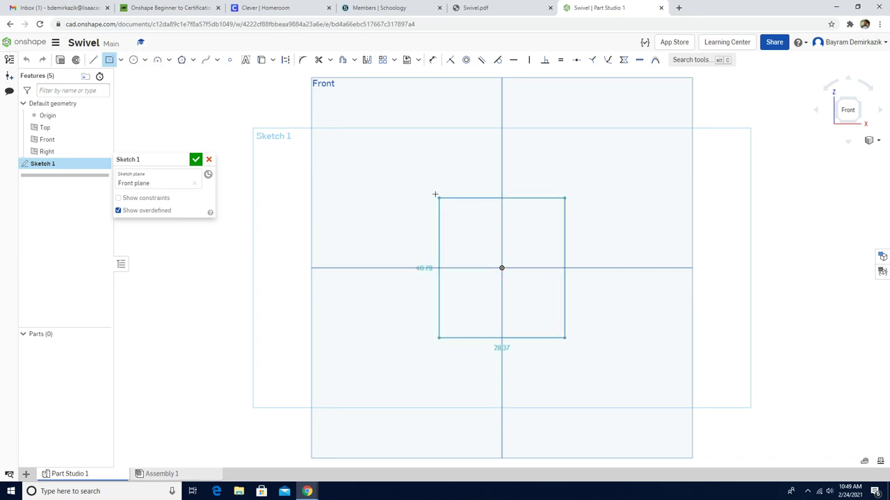
left_click(392, 171)
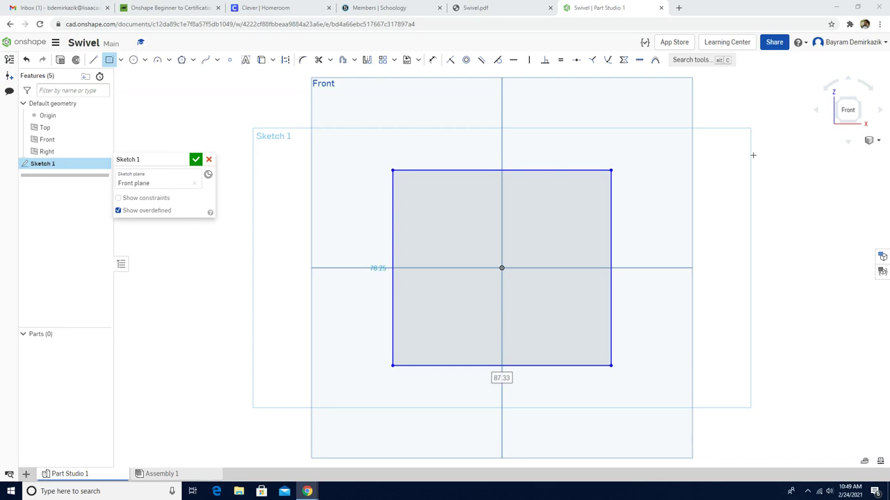
Dimension the rectangle's width to 125 mm along its upper edge.
left_click(433, 60)
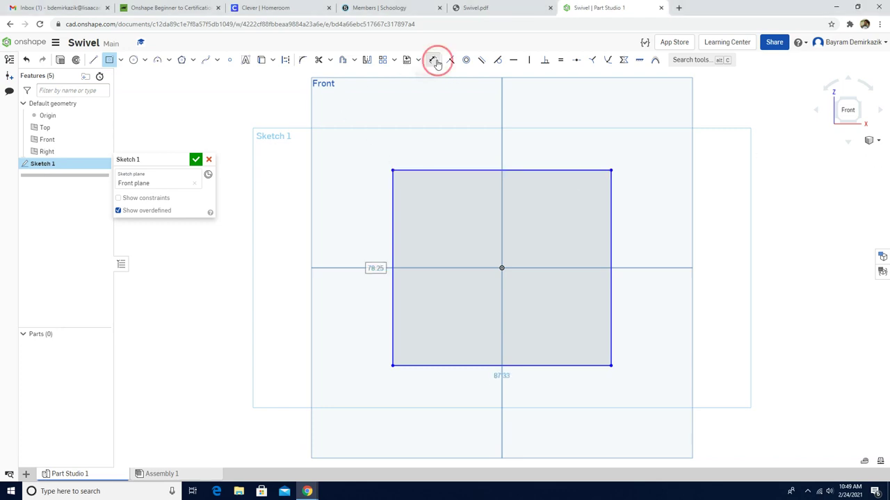
left_click(484, 170)
left_click(494, 136)
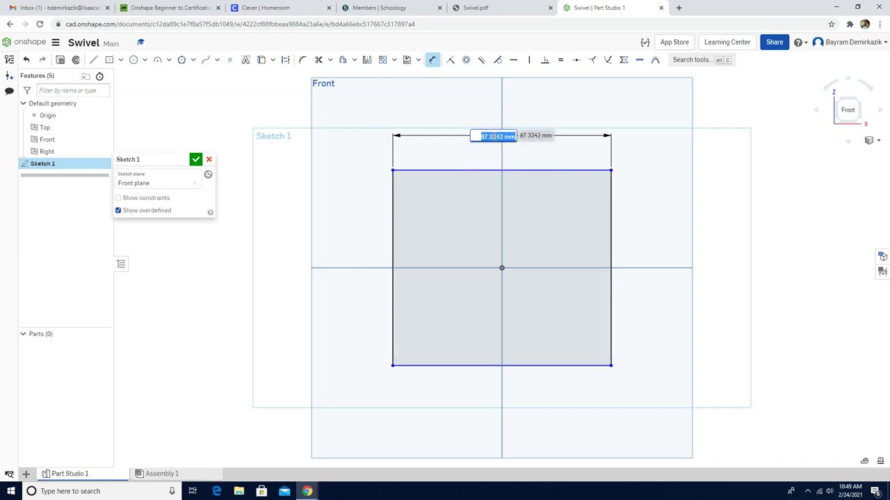
type("125")
key("Return")
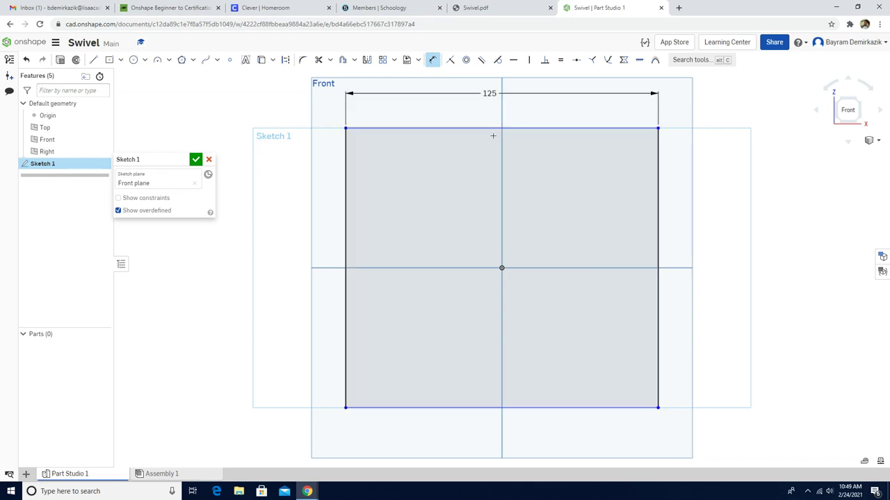
Dimension the rectangle's height to 100 mm and finish the sketch.
left_click(345, 229)
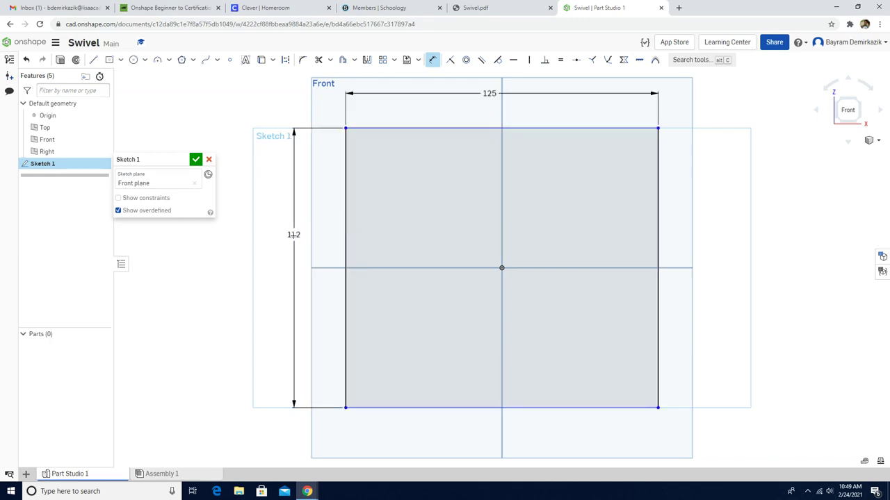
left_click(294, 235)
type("100")
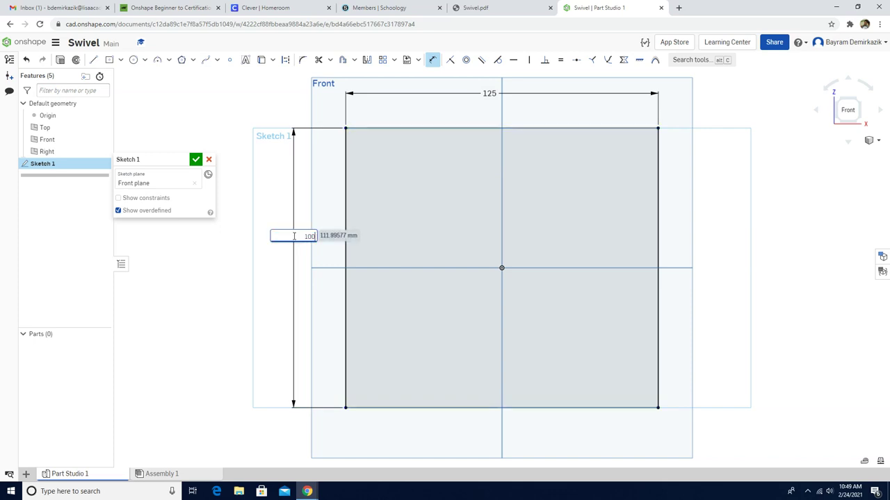
key("Return")
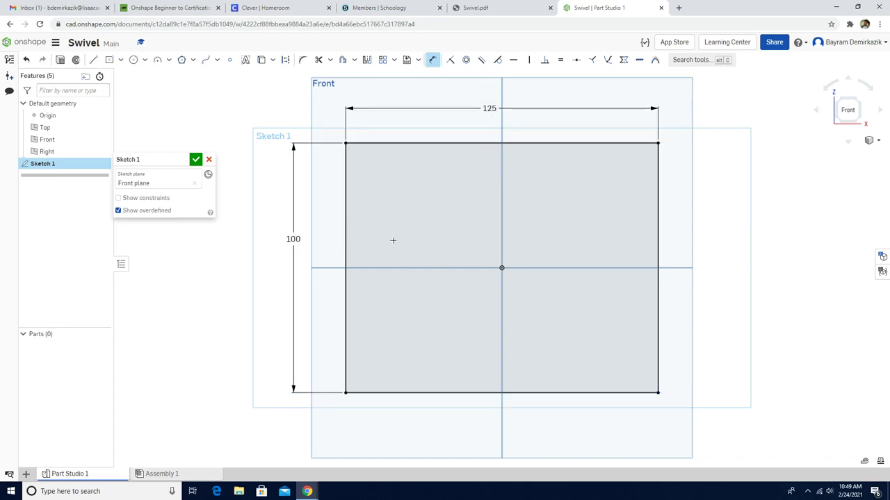
scroll(393, 240, "down", 2)
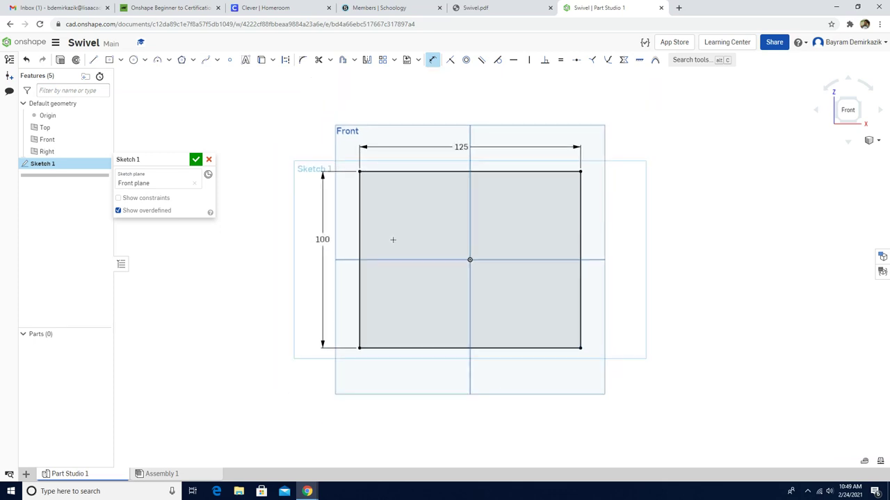
left_click(195, 161)
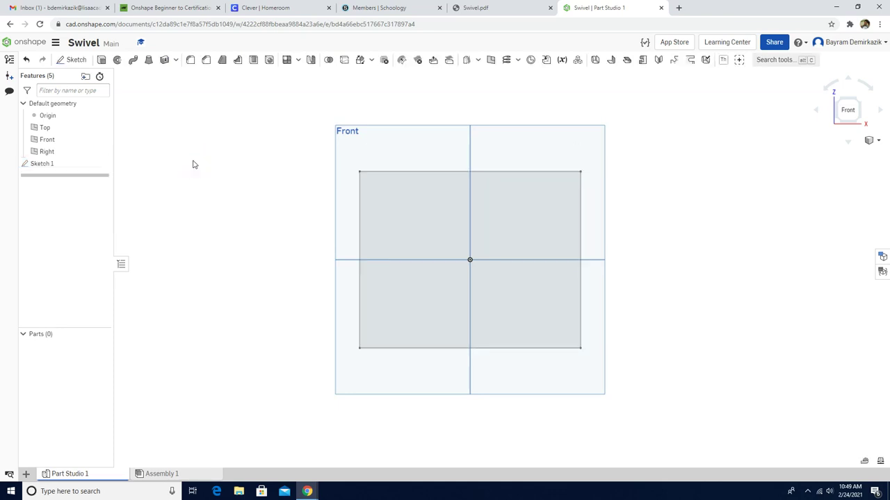
Extrude the rectangle as a new solid, symmetric about the sketch plane, with a depth of 100 mm.
left_click(102, 60)
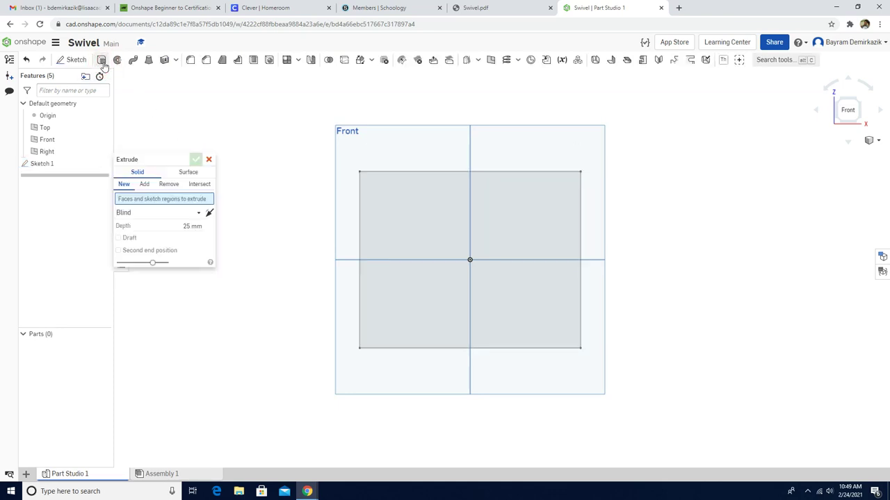
left_click(422, 214)
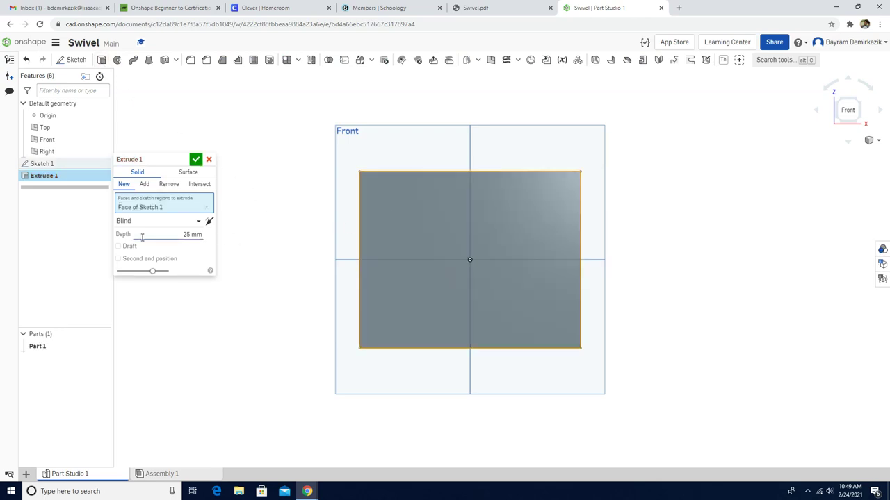
left_click(185, 221)
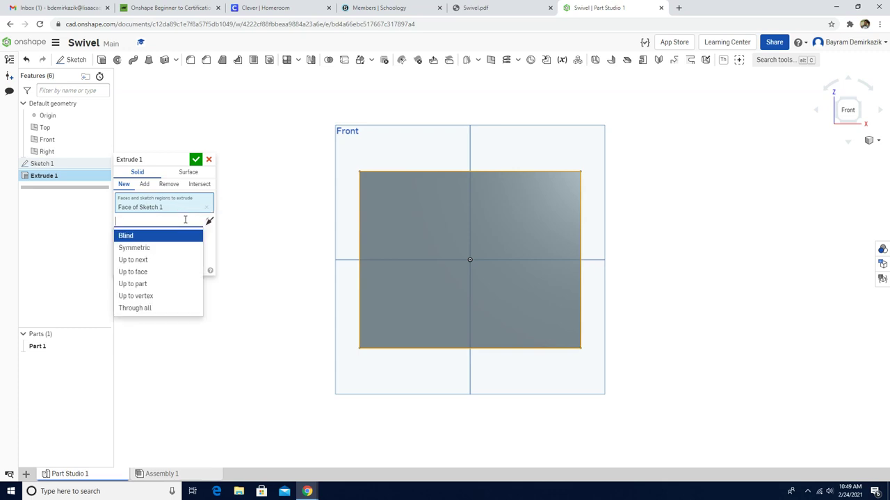
left_click(171, 248)
left_click(186, 233)
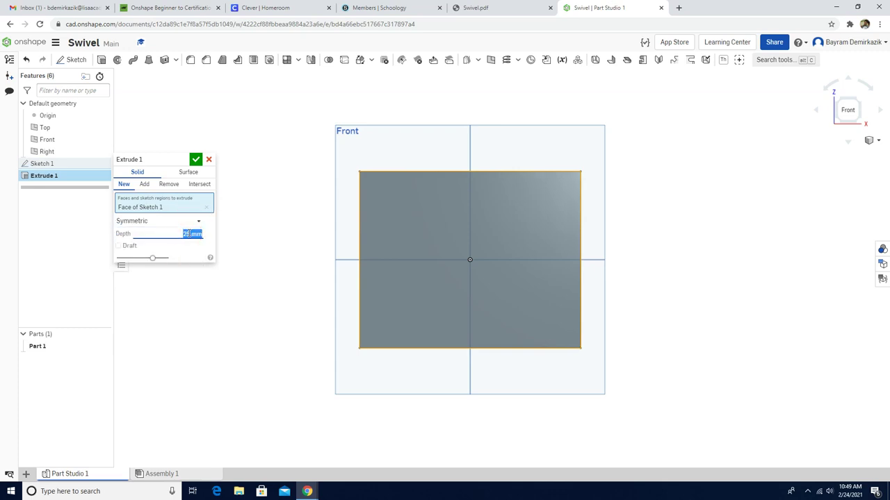
type("100")
left_click(195, 160)
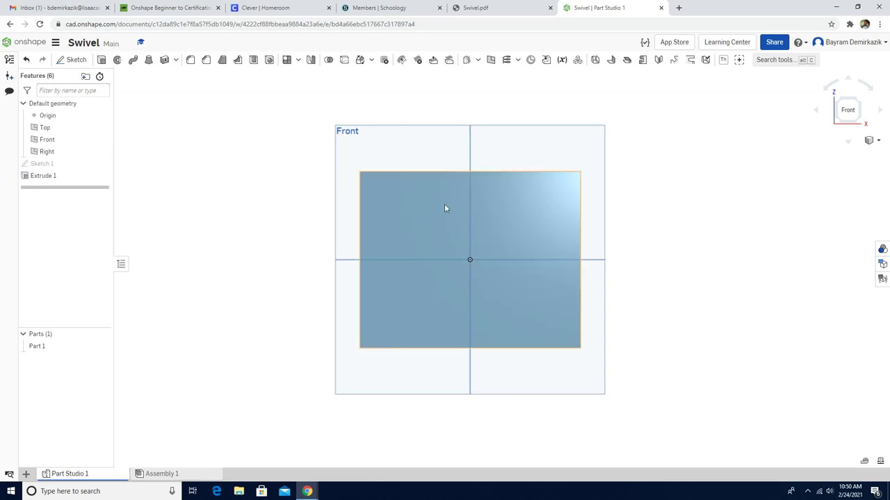
Start a new sketch on the block's right end face, viewed straight on from the Right.
left_click(870, 141)
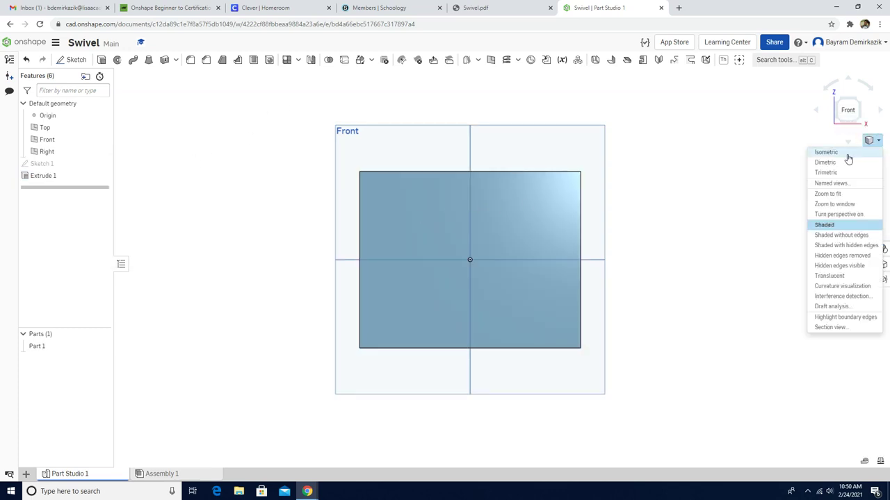
left_click(826, 152)
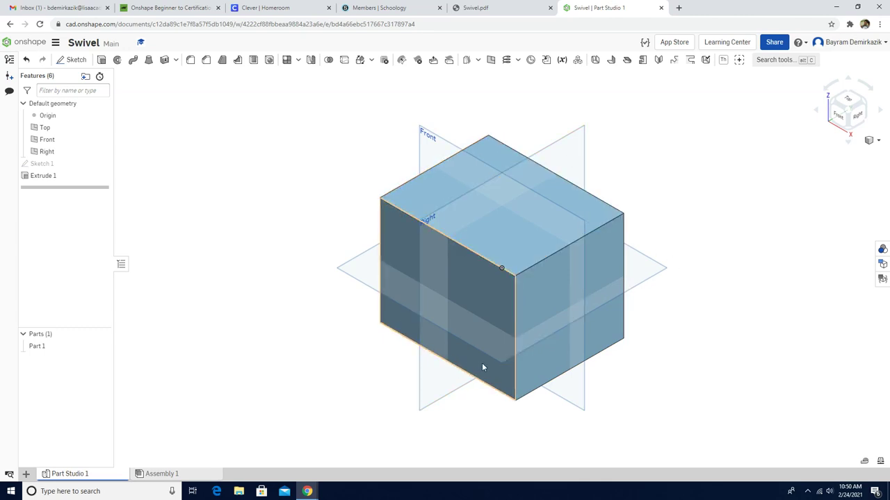
right_click(549, 292)
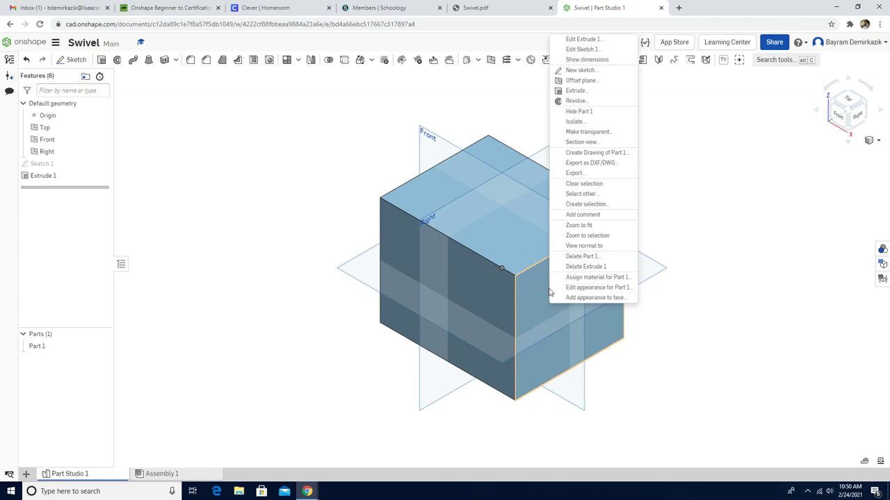
left_click(733, 209)
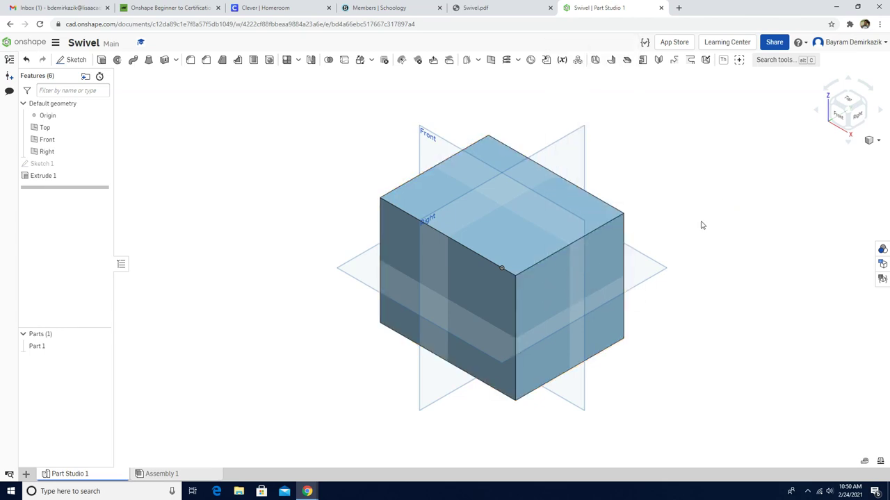
left_click(554, 282)
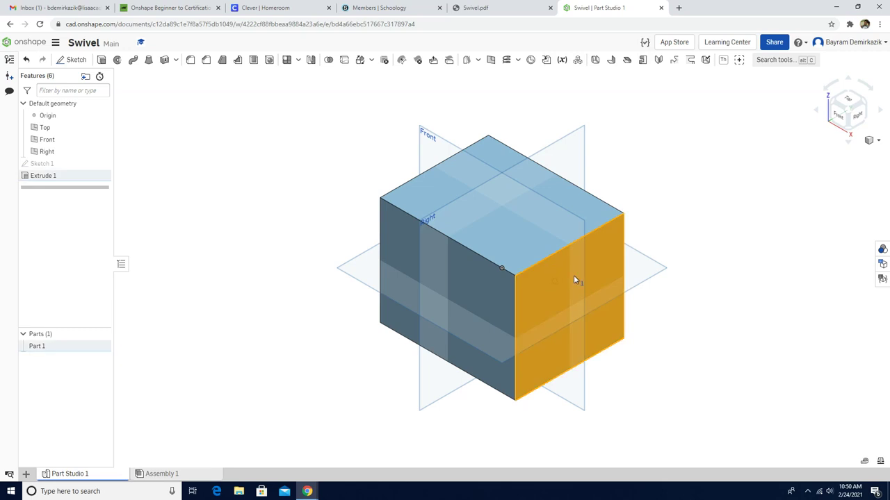
left_click(74, 61)
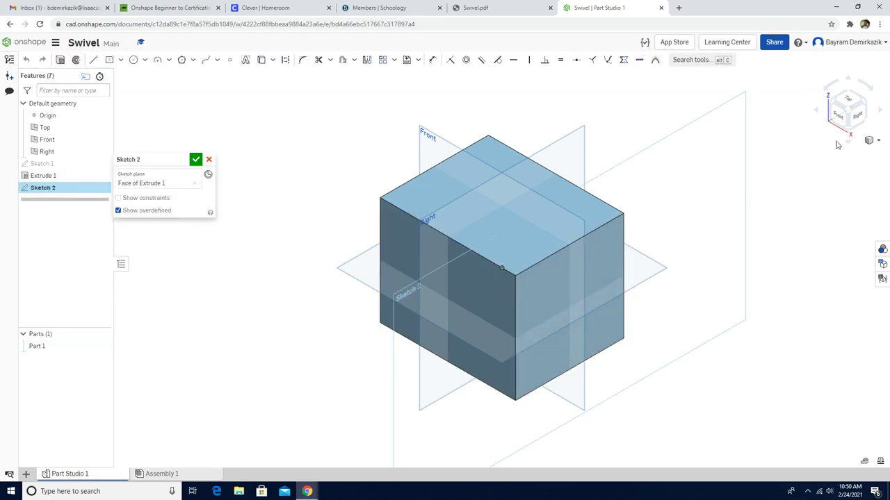
left_click(859, 122)
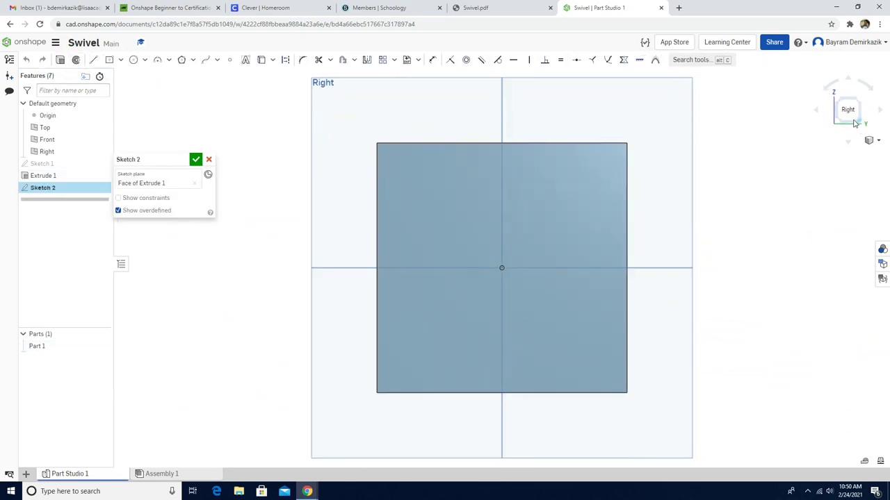
Draw a center point arc of 50 mm radius from the upper edge's midpoint, spanning both upper corners above the block, and finish the sketch.
left_click(168, 62)
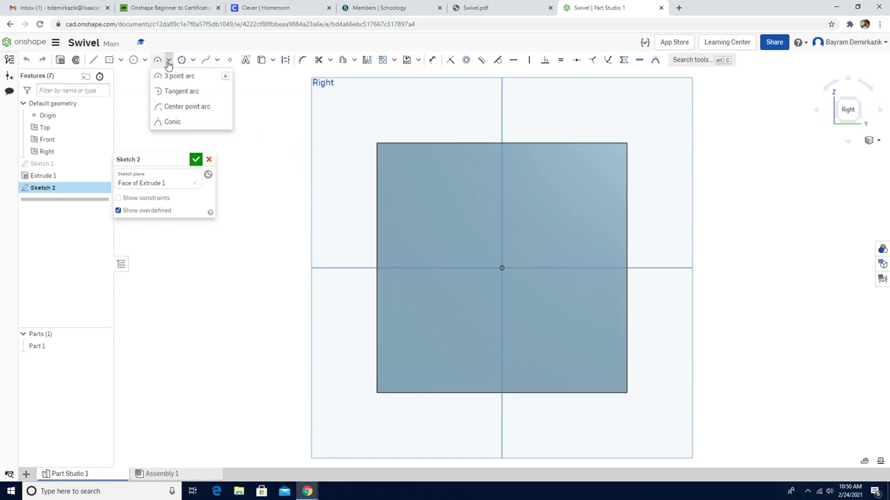
left_click(184, 107)
left_click(492, 131)
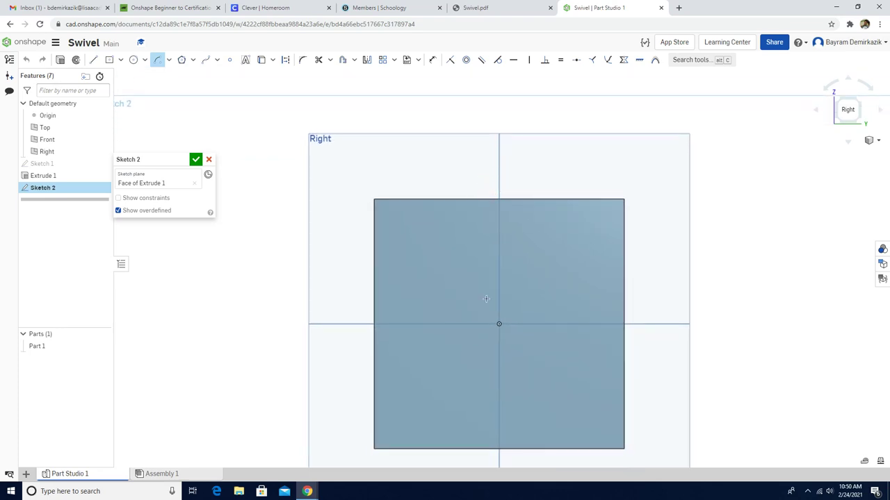
left_click(498, 323)
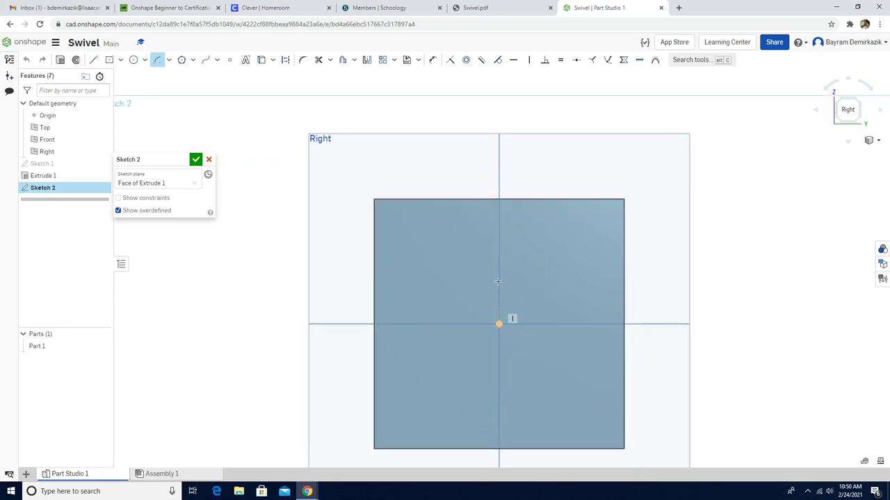
left_click(498, 198)
left_click(375, 200)
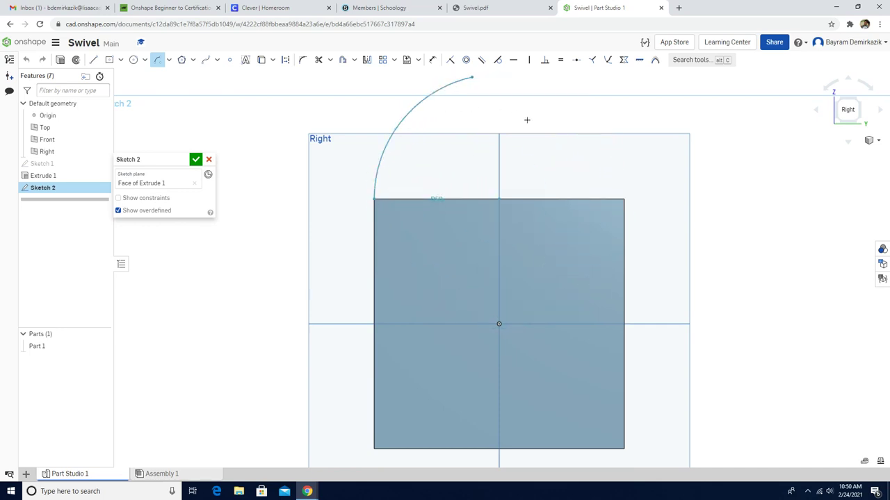
left_click(623, 198)
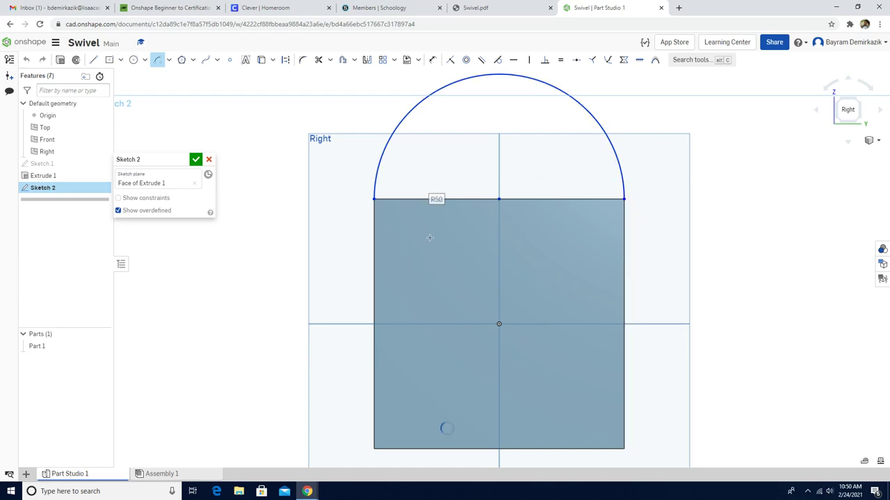
left_click(197, 160)
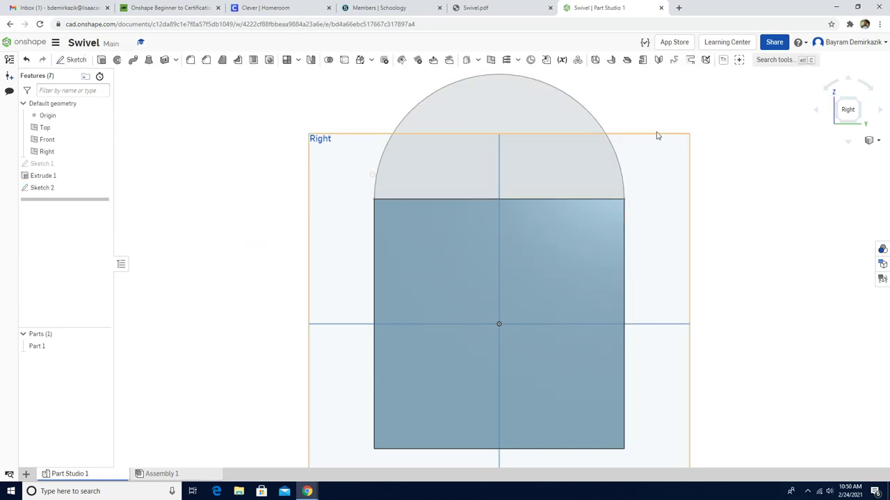
Extrude the half-circle region up to the block's opposite end face, adding it to the block.
left_click(870, 141)
left_click(831, 152)
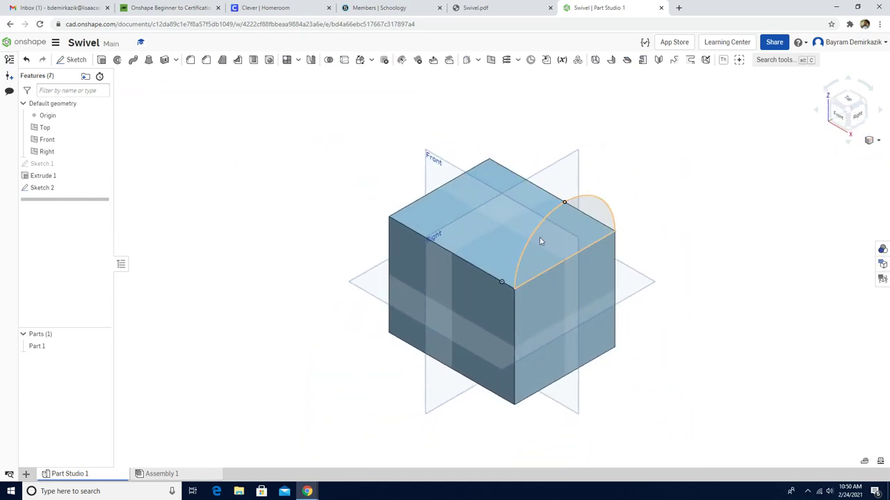
left_click(101, 62)
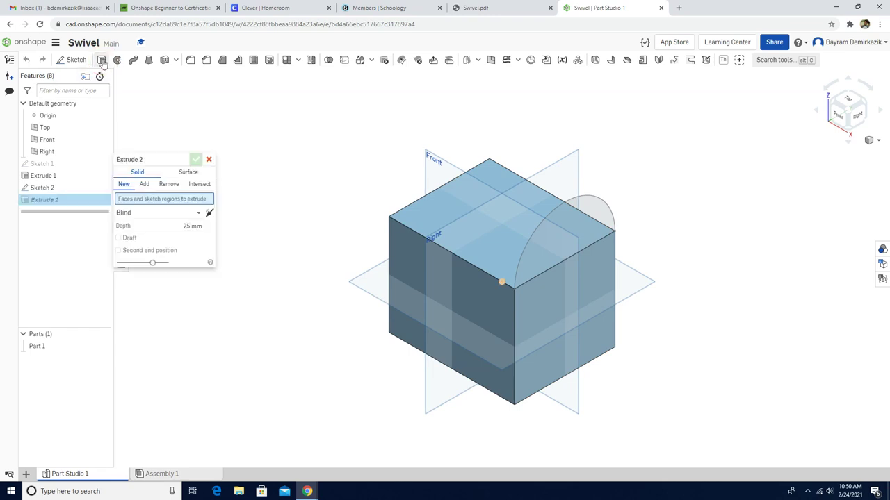
left_click(542, 231)
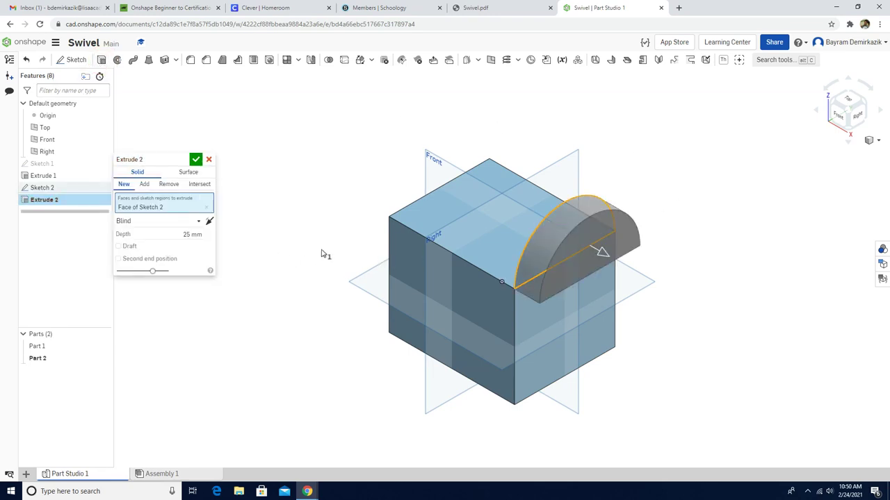
right_click_drag(319, 253, 341, 238)
left_click(176, 222)
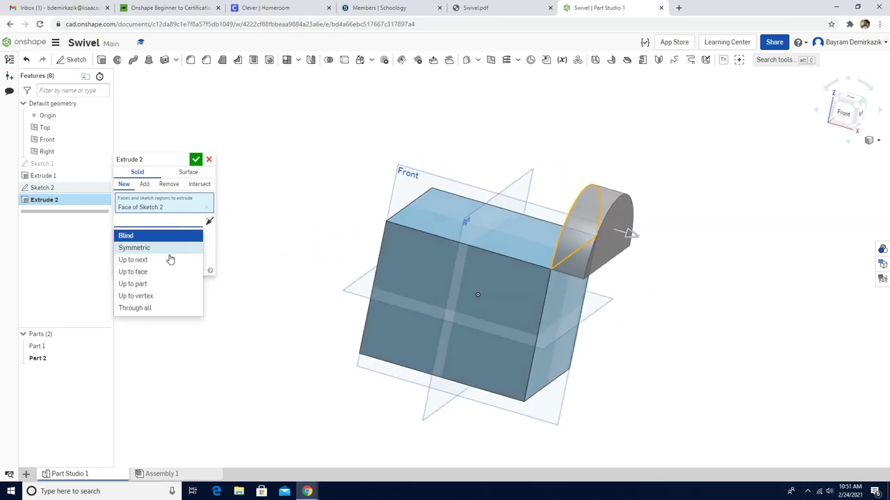
left_click(163, 273)
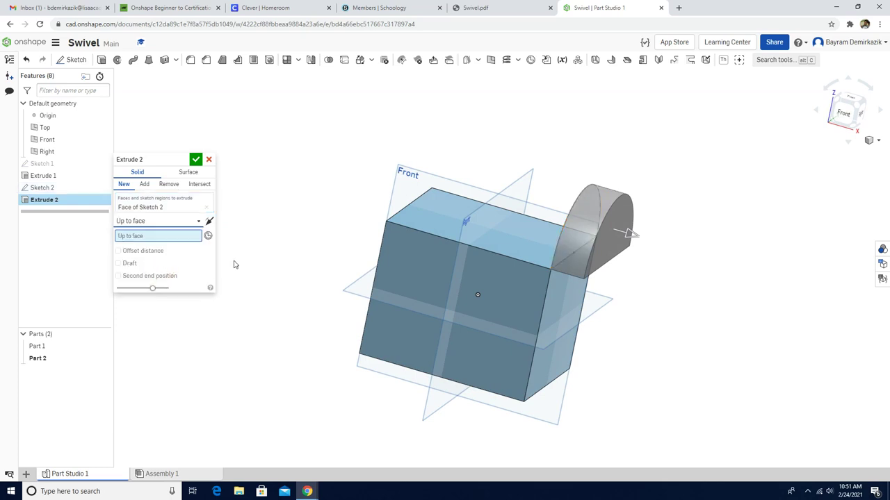
right_click_drag(337, 229, 390, 233)
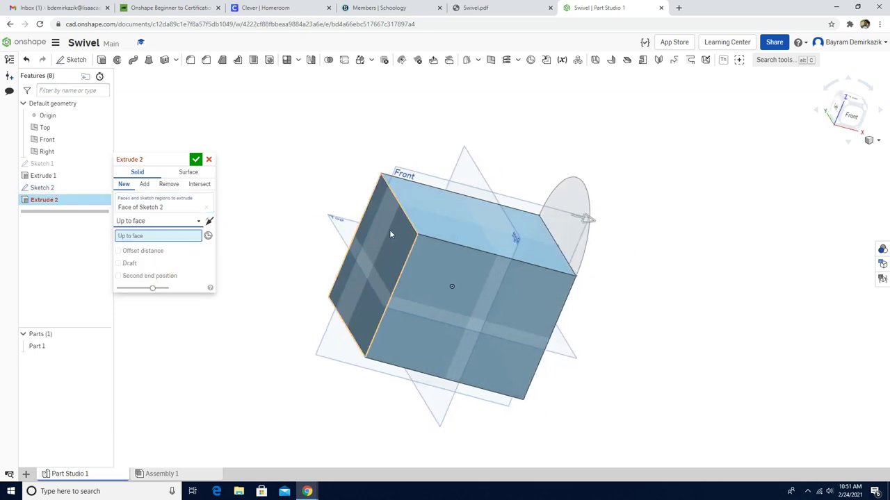
left_click(390, 234)
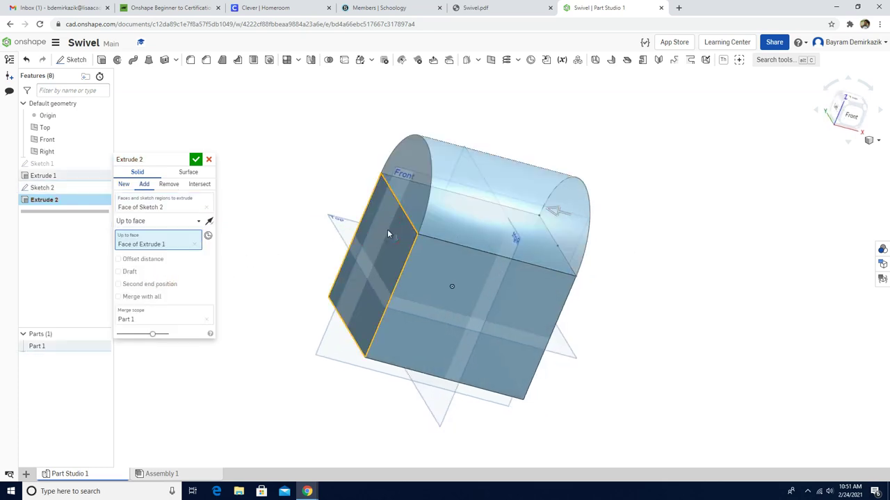
left_click(195, 161)
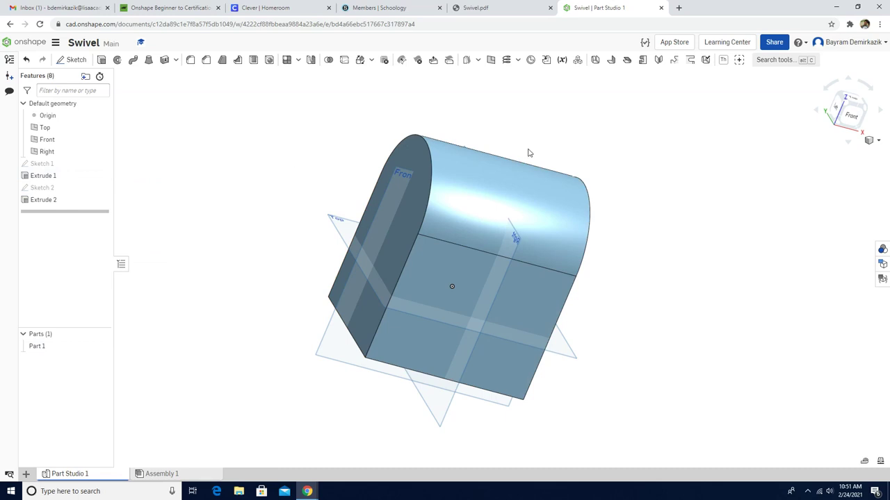
Start a new sketch on the right end face of the round-topped block, viewed normal to it.
left_click(870, 140)
left_click(845, 153)
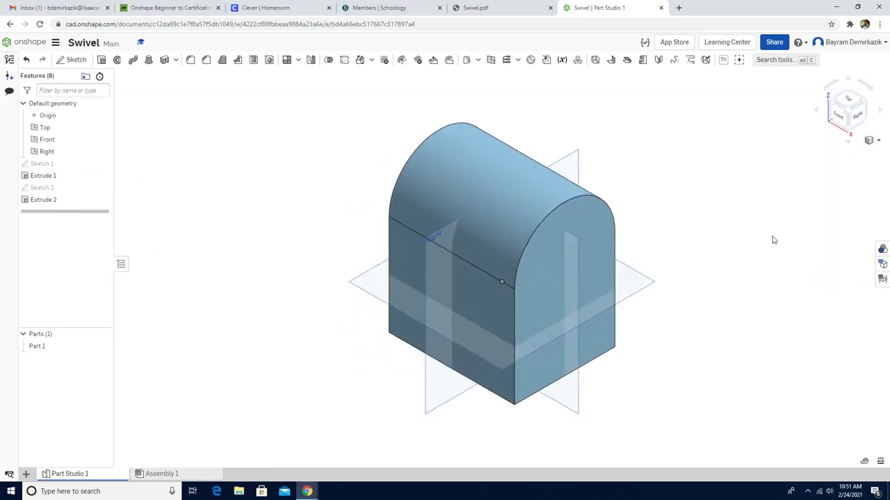
left_click(553, 232)
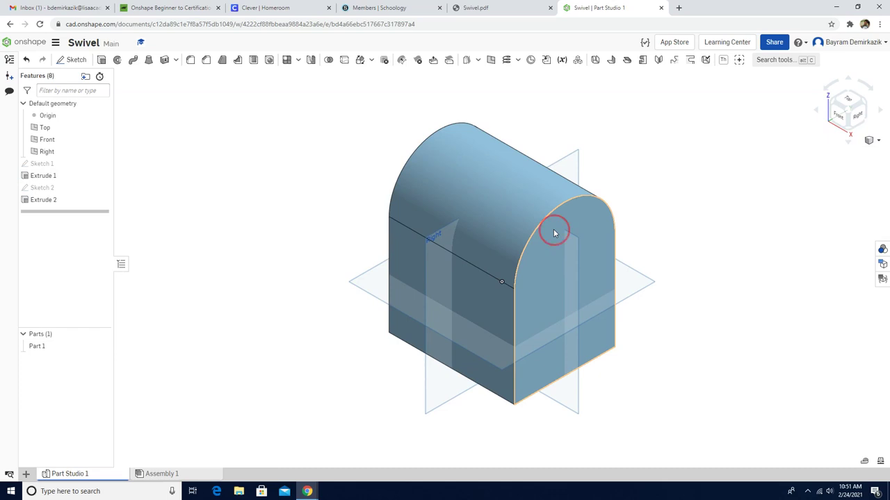
left_click(75, 60)
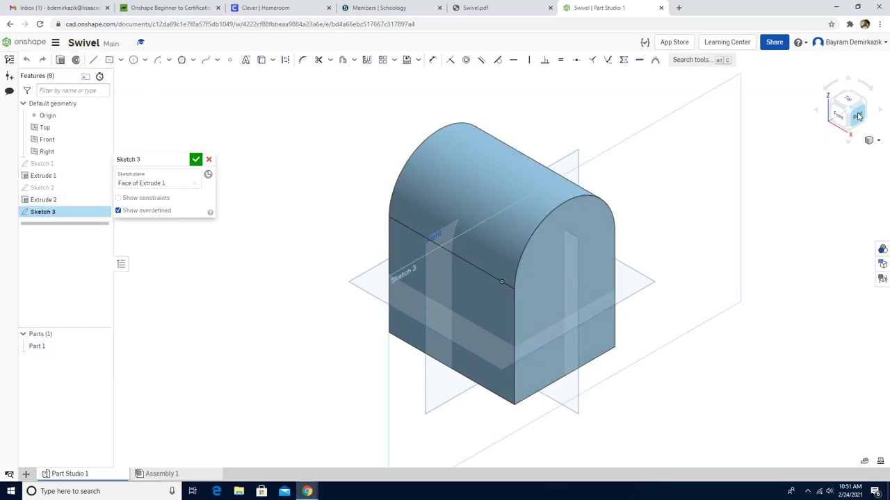
key("n")
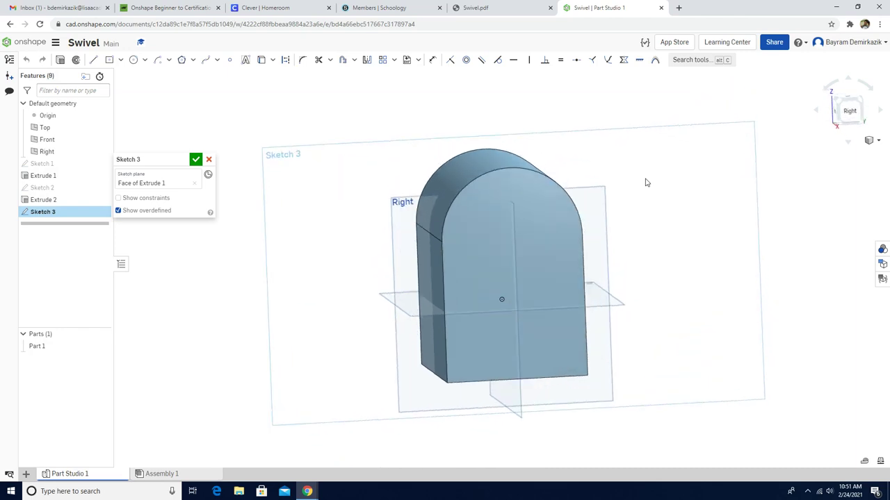
Draw a circle about 37 mm in diameter, centred on the centre of the end face's rounded top.
left_click(134, 60)
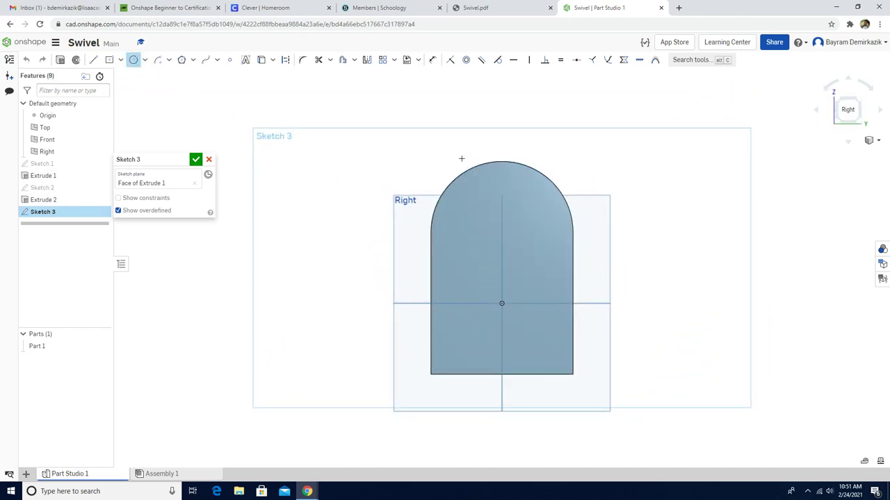
left_click(501, 232)
left_click(501, 229)
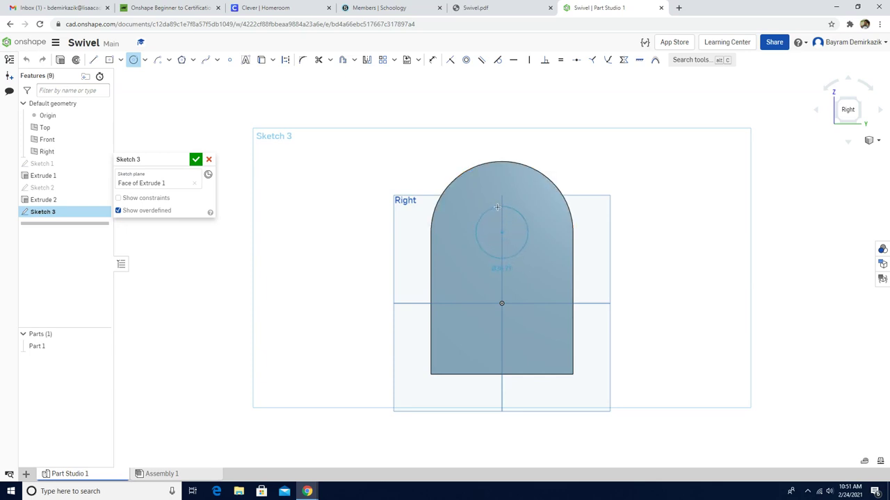
left_click(497, 206)
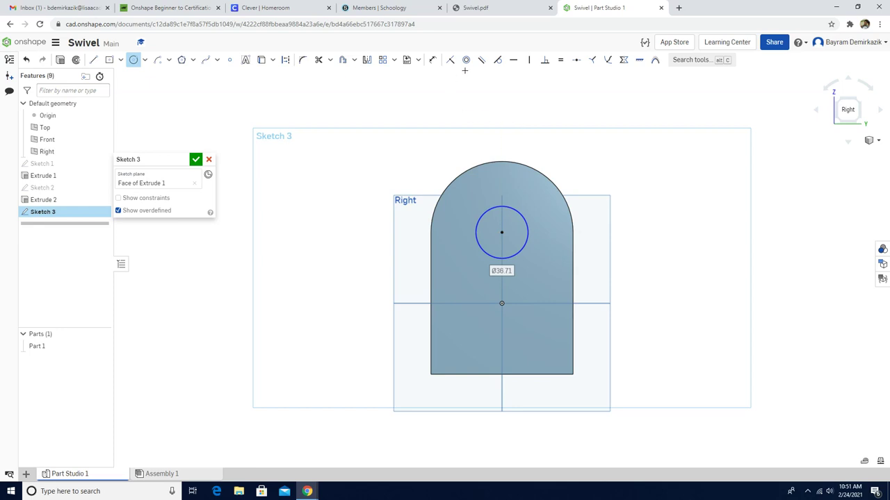
Dimension the circle's diameter to 40 mm and finish the sketch.
left_click(431, 59)
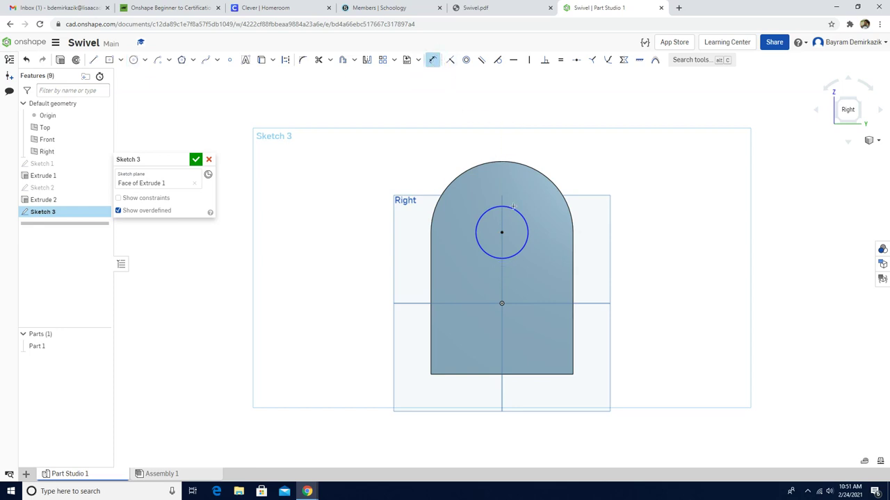
left_click(513, 207)
left_click(555, 238)
type("4")
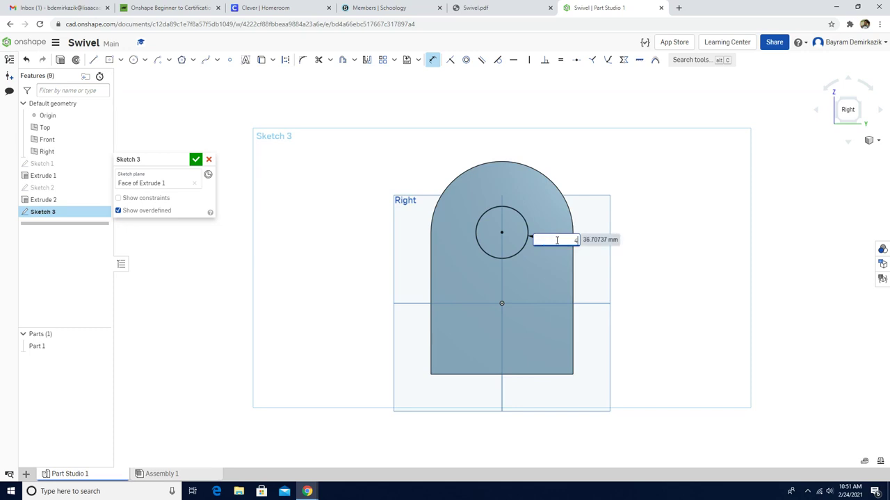
type("0")
key("Return")
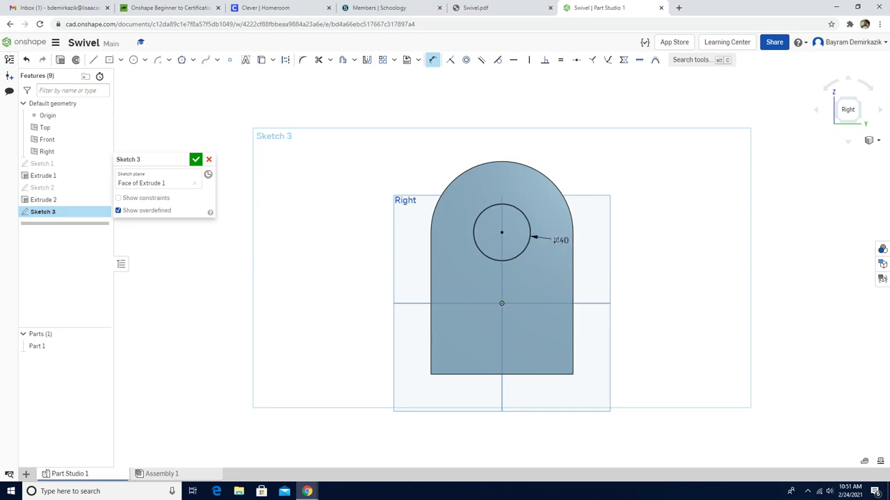
left_click(196, 160)
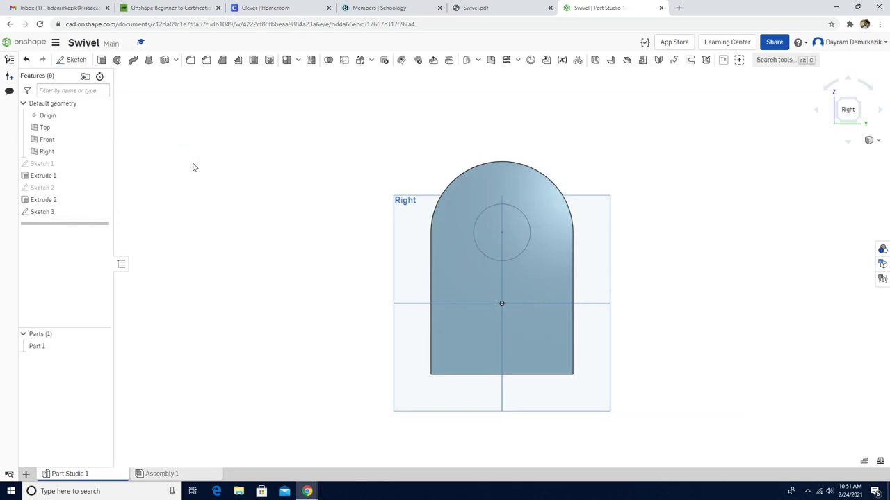
Cut the 40 mm circle through the block with a Remove extrude up to the opposite end face.
left_click(101, 60)
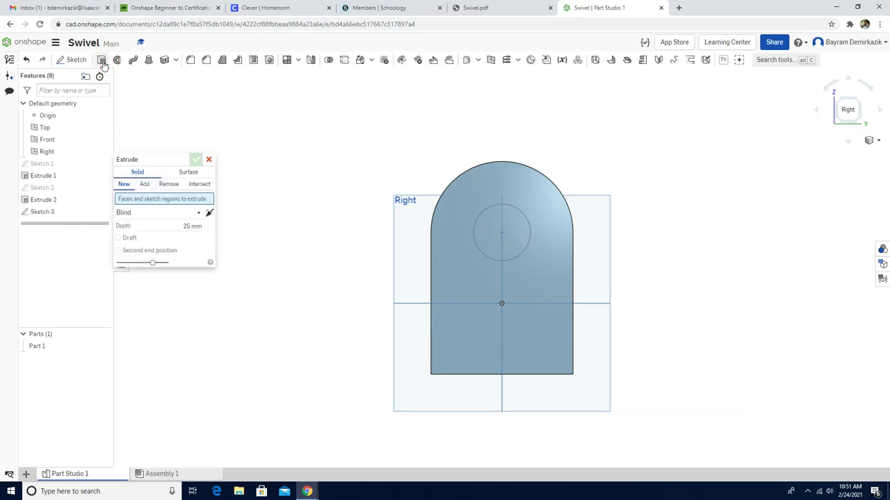
left_click(488, 227)
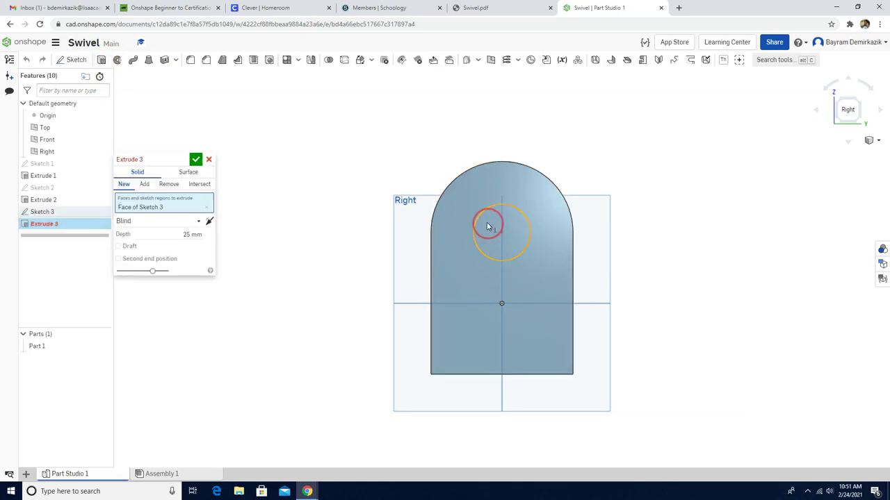
left_click(167, 185)
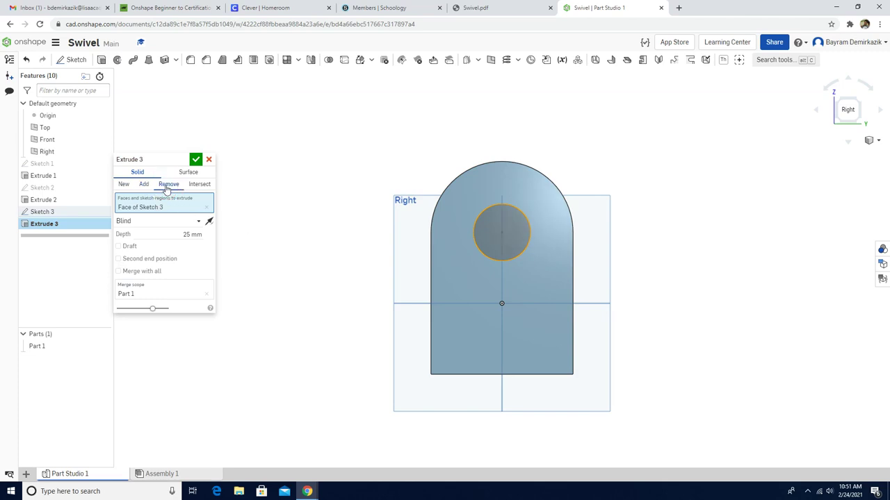
left_click(177, 221)
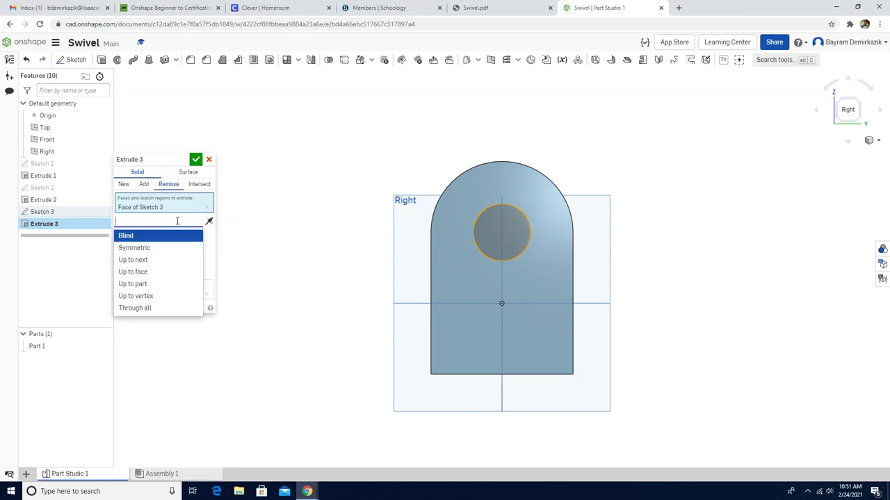
left_click(170, 273)
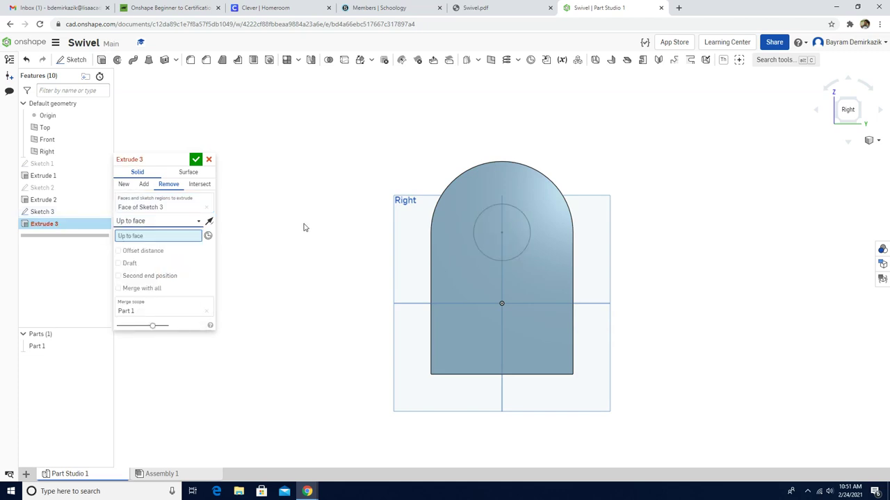
right_click_drag(304, 224, 372, 229)
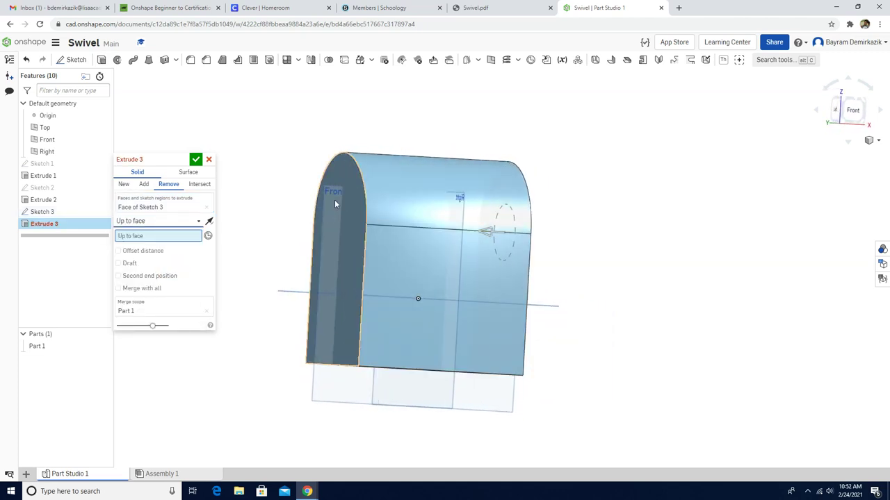
left_click(341, 201)
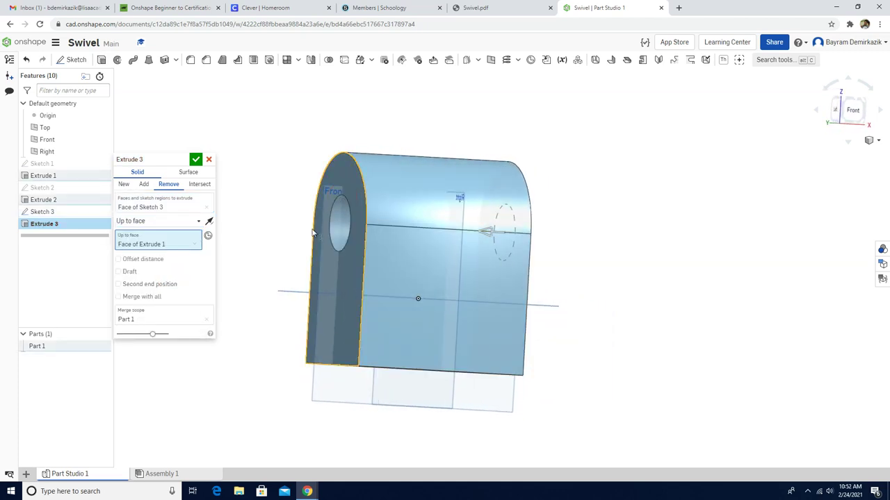
left_click(195, 159)
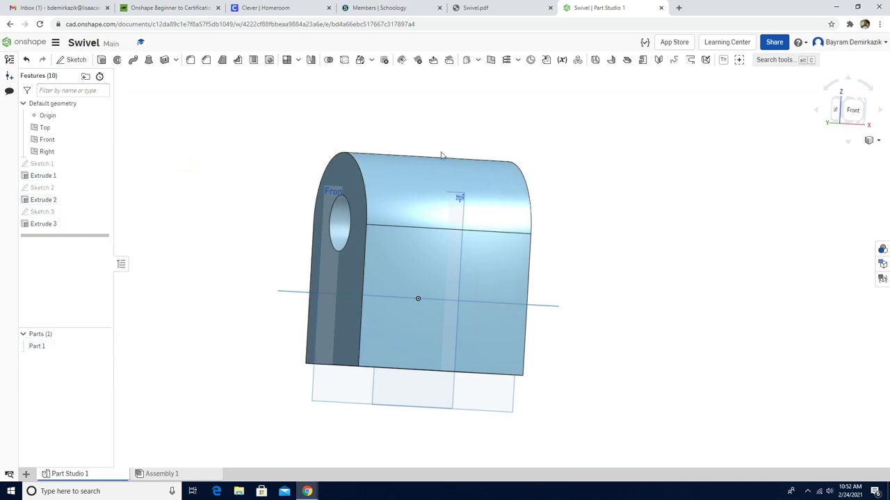
Start a new sketch on the block's flat front face, viewed normal to it from the front.
left_click(868, 140)
left_click(820, 152)
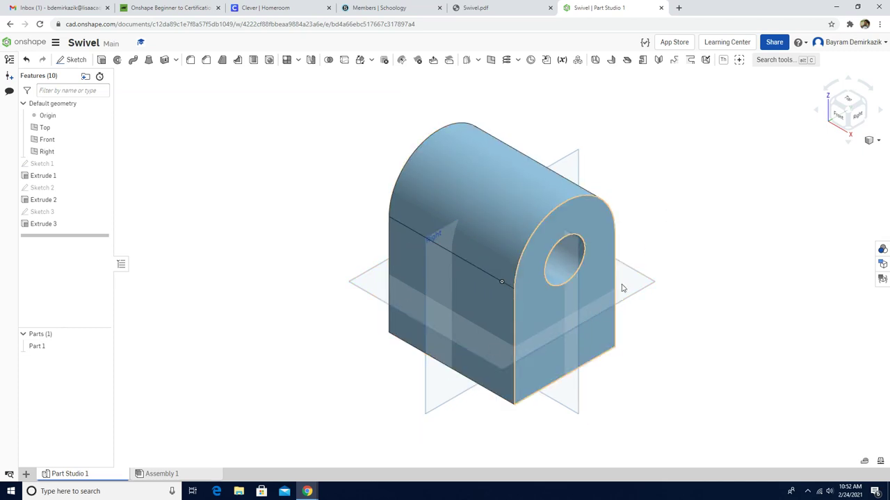
left_click(405, 244)
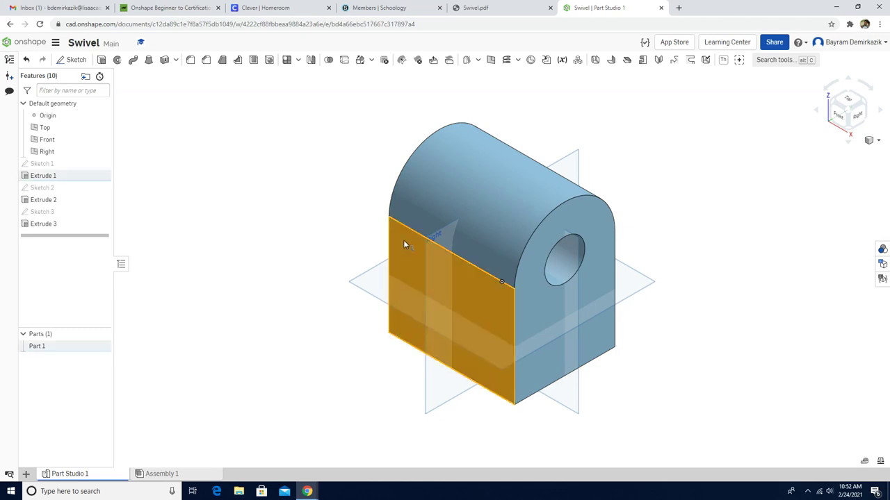
left_click(73, 62)
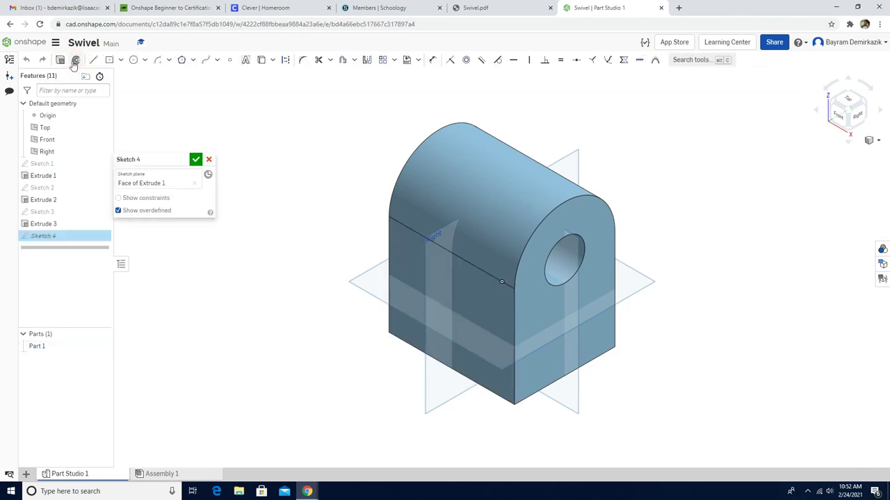
left_click(839, 114)
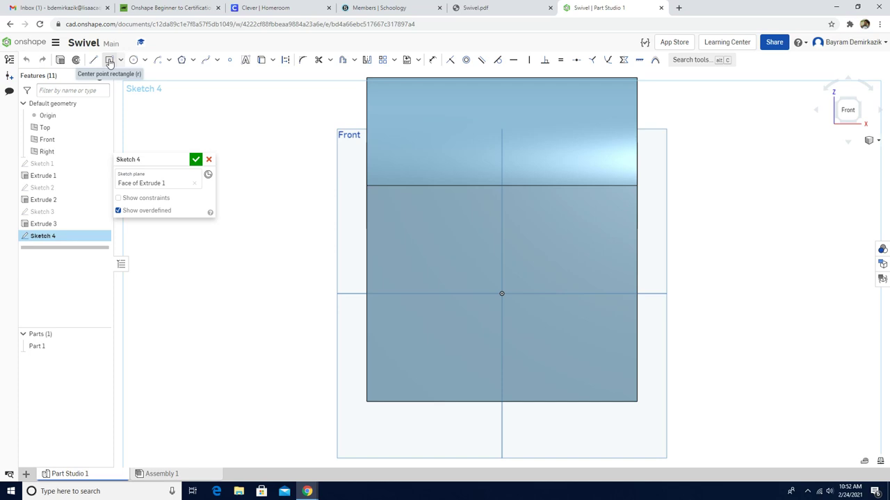
Draw a center point rectangle about 84 mm wide and 117 mm tall, centred on the vertical centreline above the origin.
left_click(109, 62)
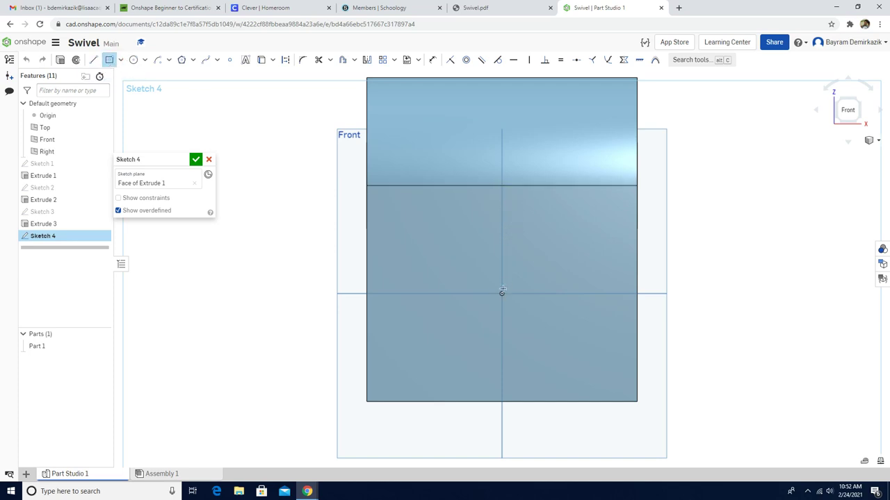
left_click(501, 209)
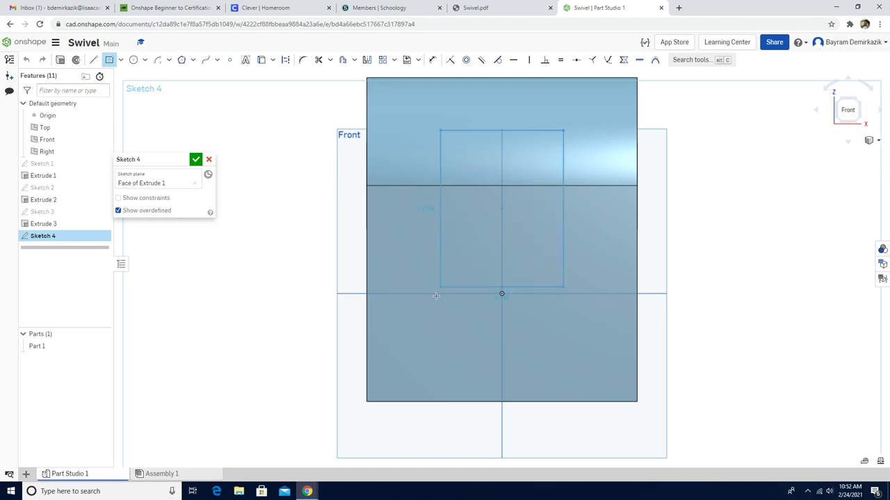
left_click(411, 336)
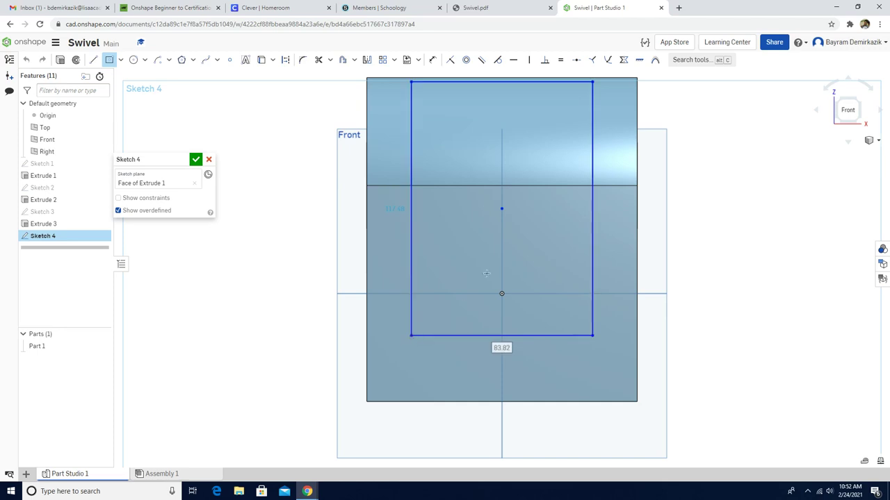
scroll(487, 254, "down", 3)
scroll(442, 278, "up", 2)
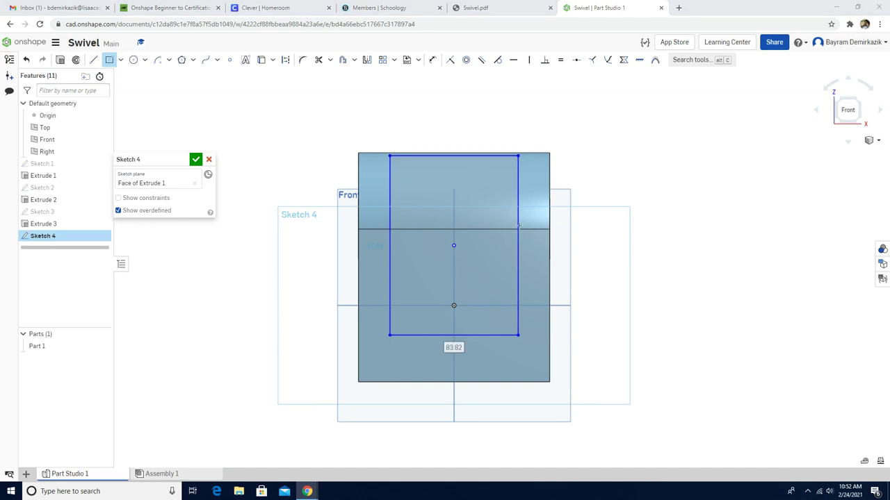
Dimension the rectangle's width to 75 mm.
left_click(433, 61)
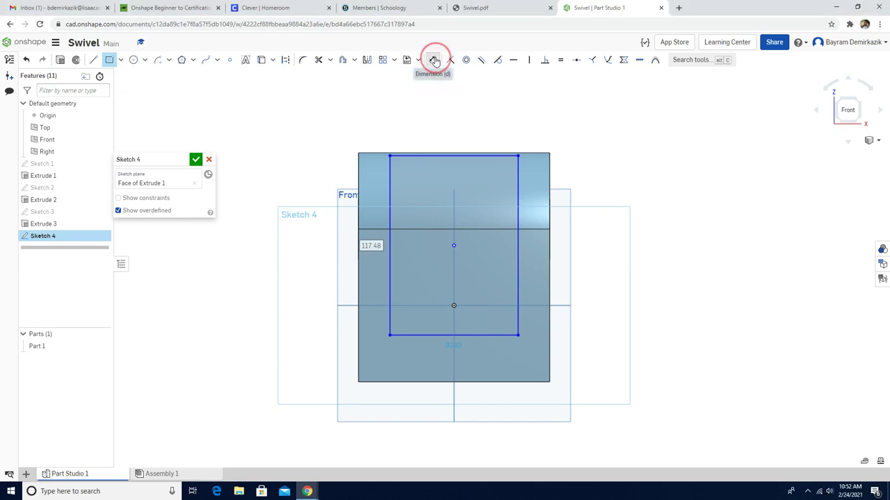
left_click(469, 155)
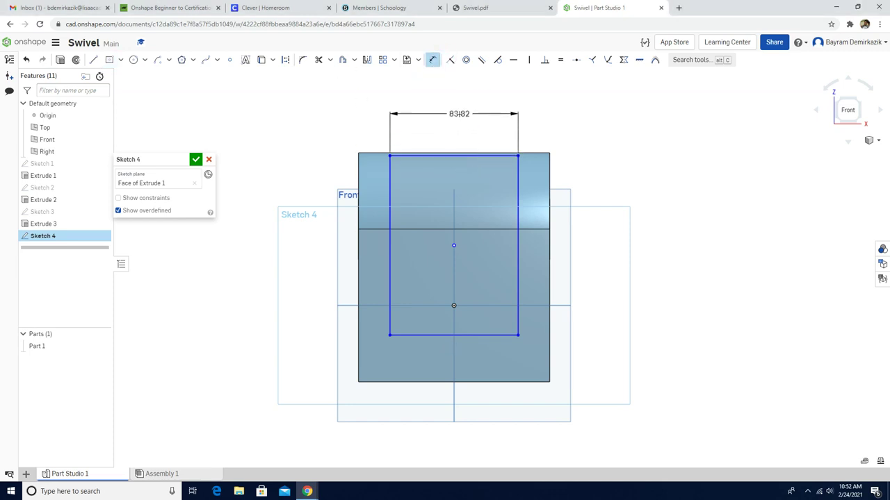
left_click(459, 114)
type("75")
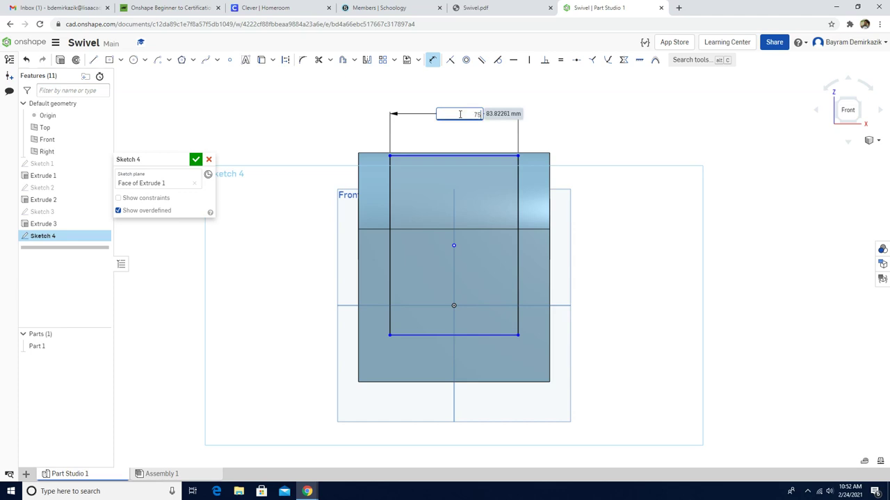
key("Return")
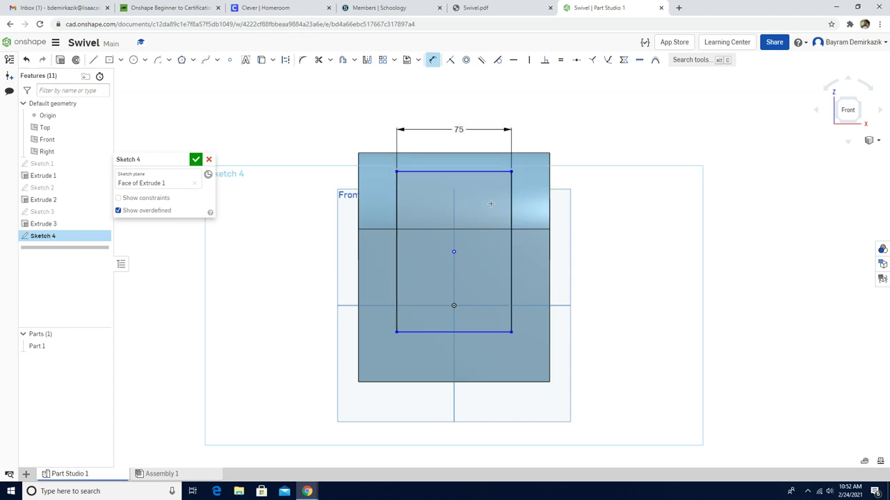
Dimension the rectangle's height to 130 mm.
left_click(512, 247)
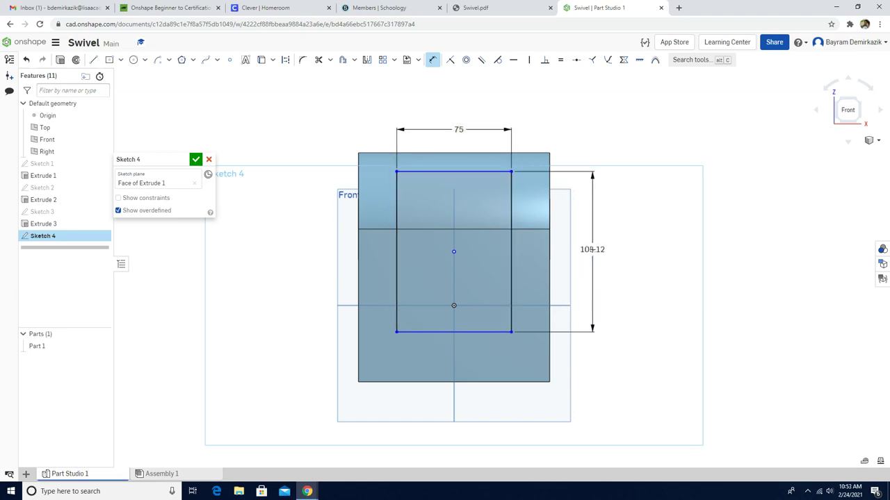
left_click(585, 253)
type("13")
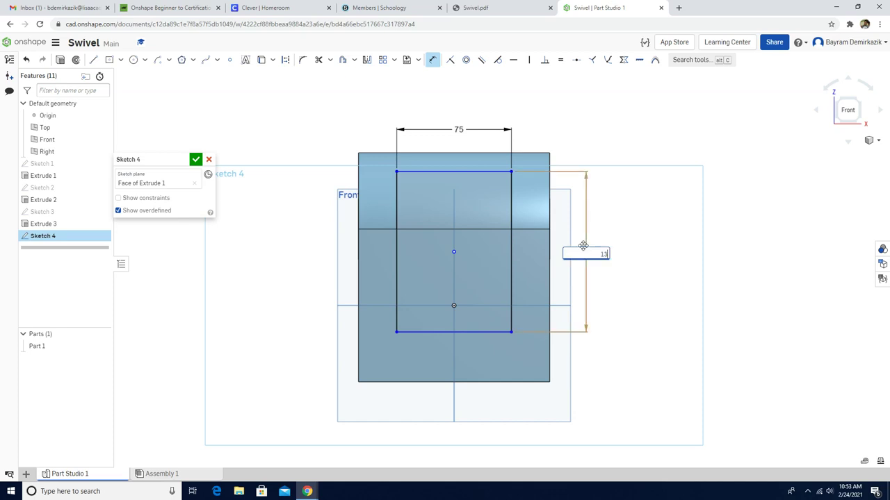
type("0")
key("Return")
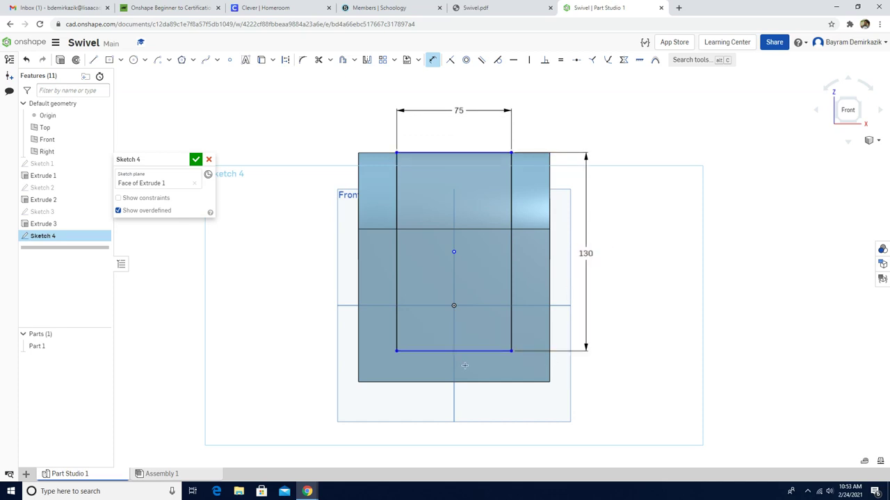
Dimension the distance from the rectangle's lower edge to the block's bottom edge to 20 mm and finish the sketch.
left_click(465, 351)
left_click(474, 383)
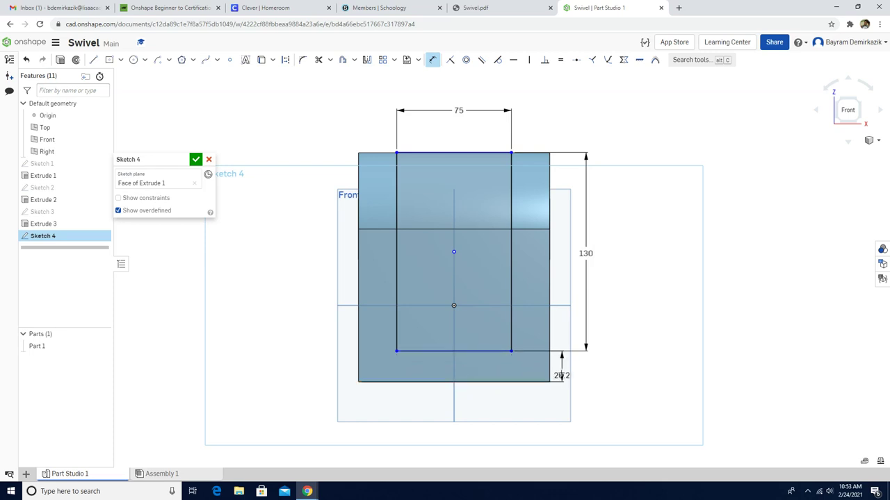
left_click(562, 373)
type("2")
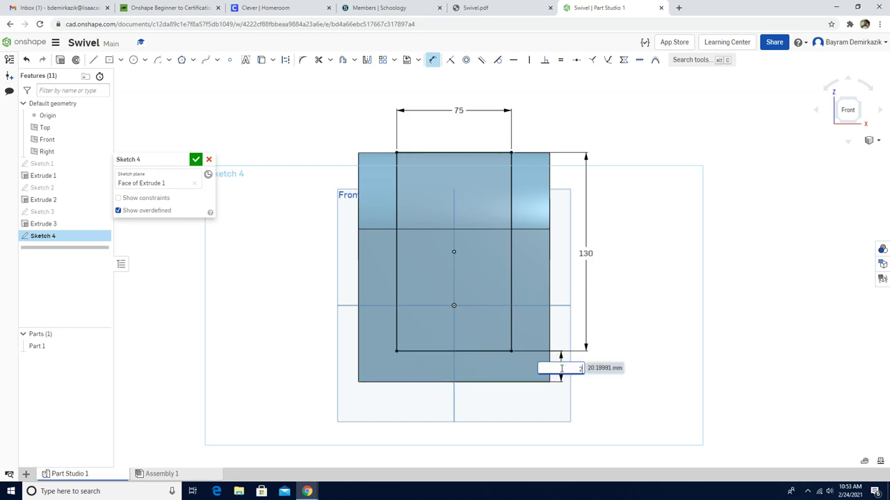
type("0")
key("Return")
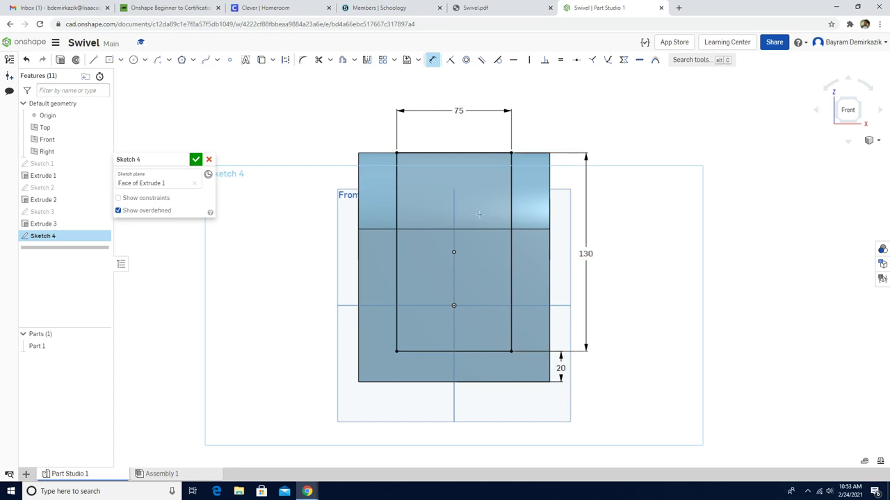
left_click(195, 159)
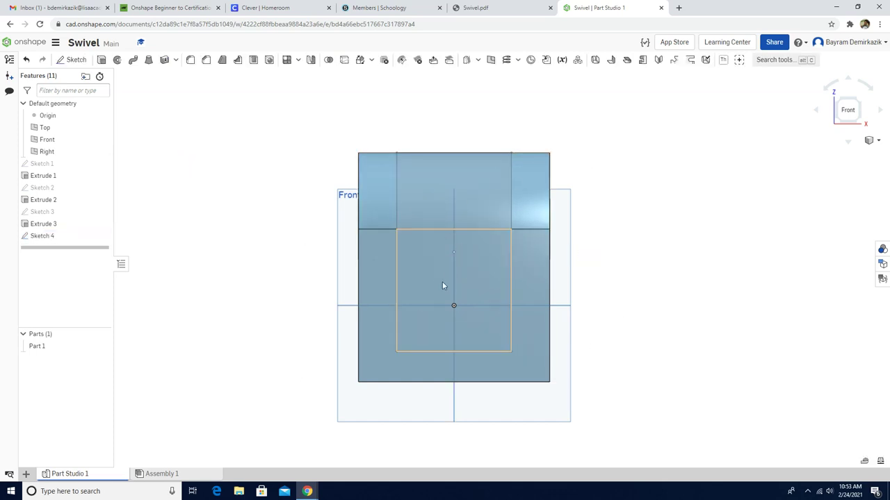
left_click(101, 60)
left_click(413, 195)
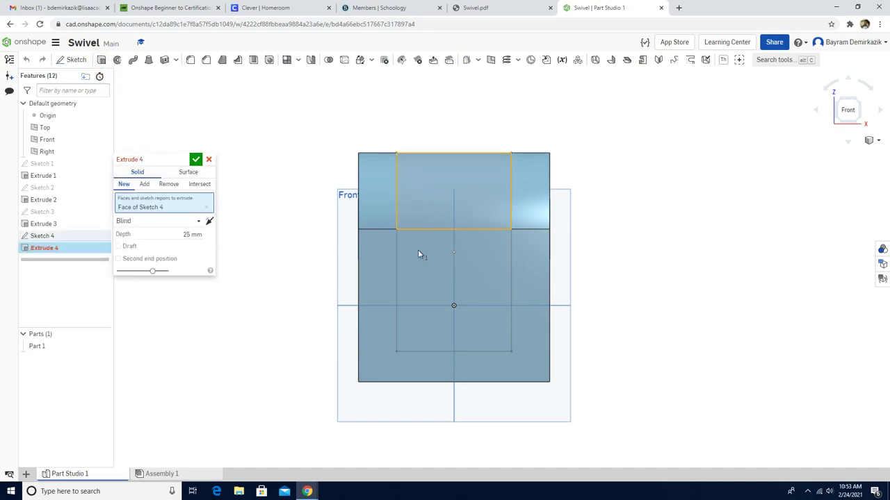
left_click(422, 278)
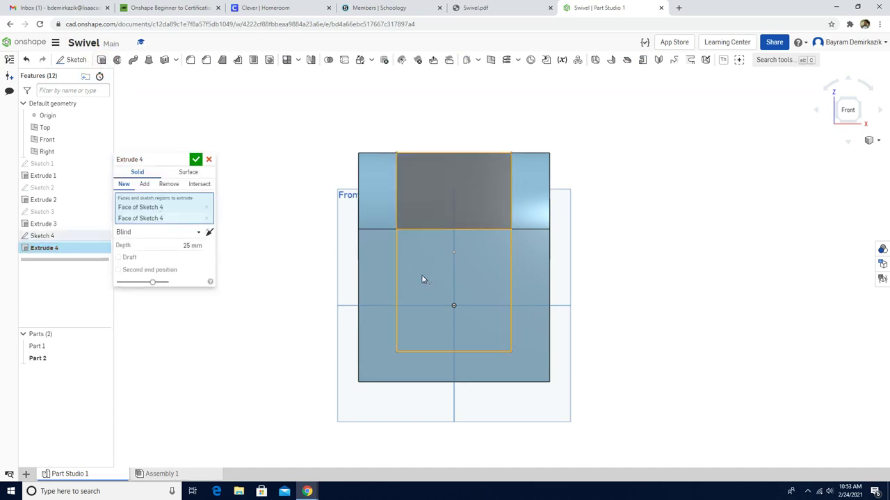
left_click(168, 184)
right_click_drag(303, 203, 375, 219)
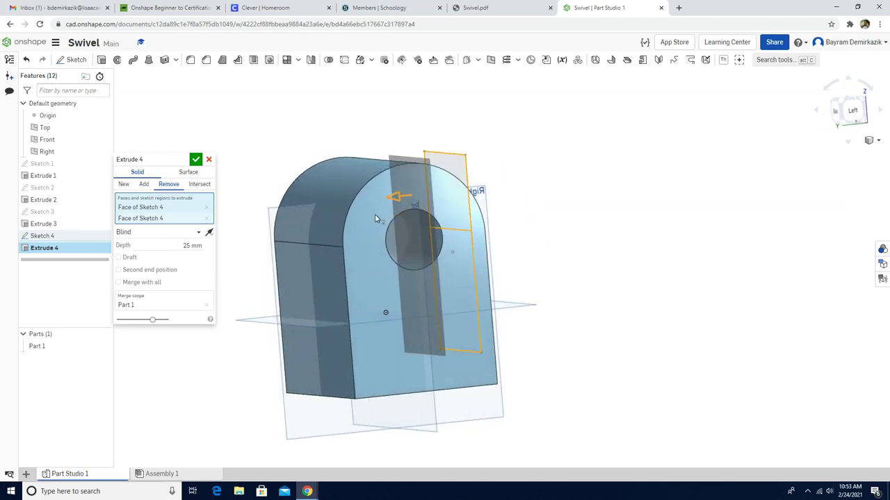
left_click(315, 256)
left_click(258, 173)
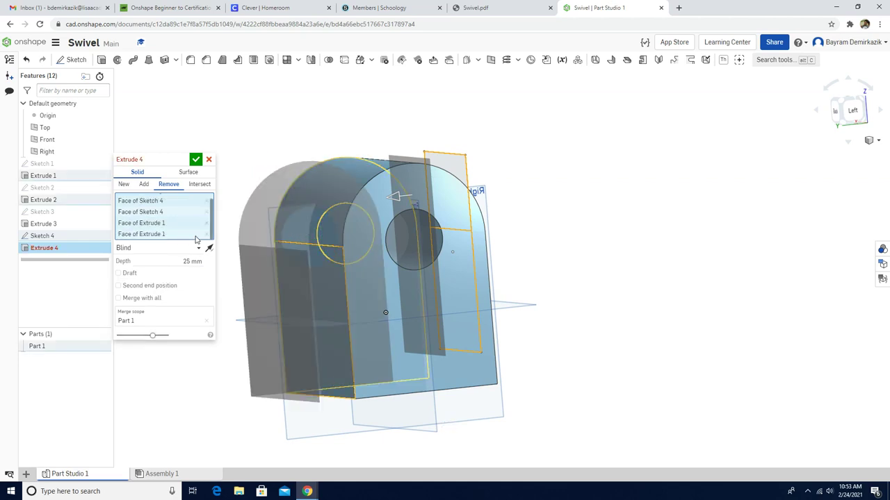
left_click(206, 234)
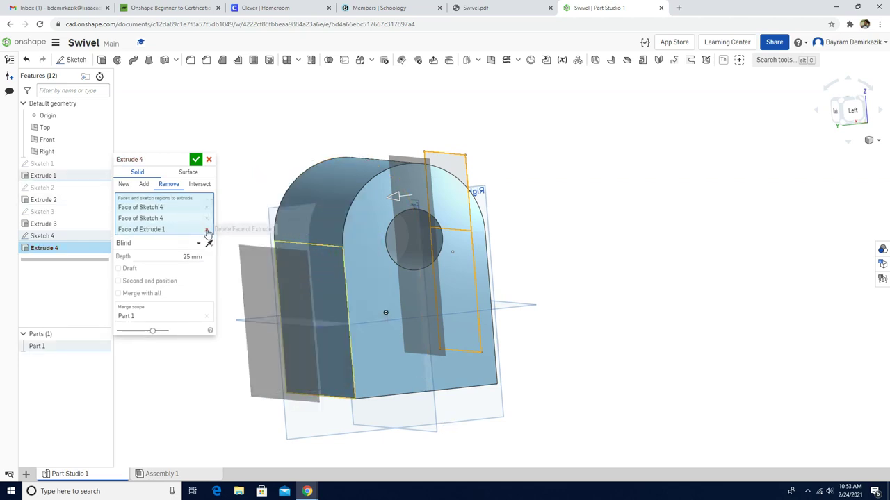
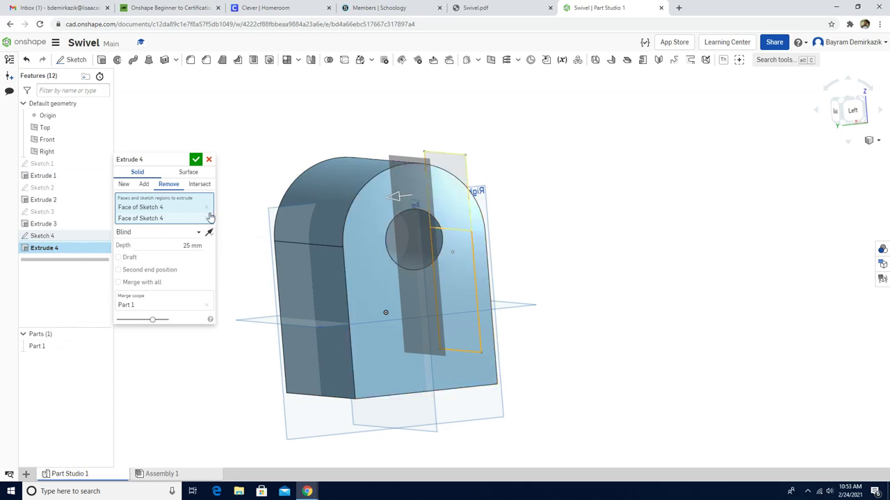
left_click(209, 160)
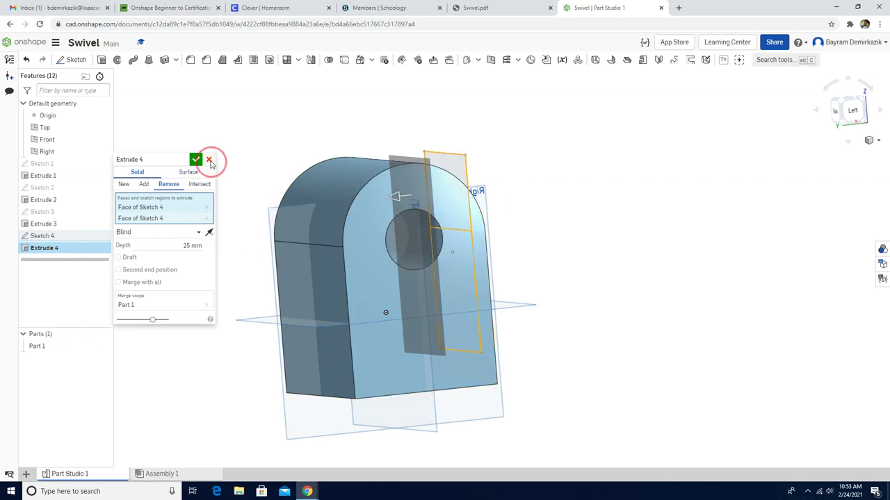
left_click(868, 139)
left_click(827, 153)
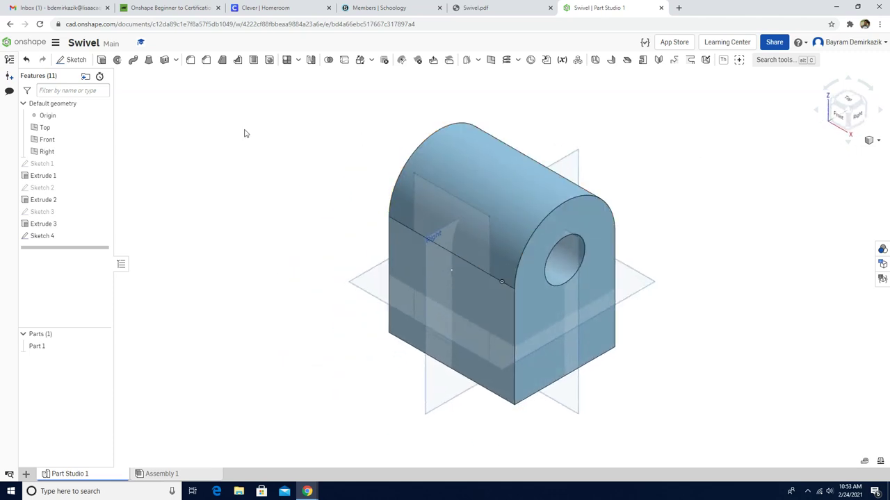
Extrude both regions of the slot rectangle as a Remove cut, up to the block's opposite back face.
left_click(102, 60)
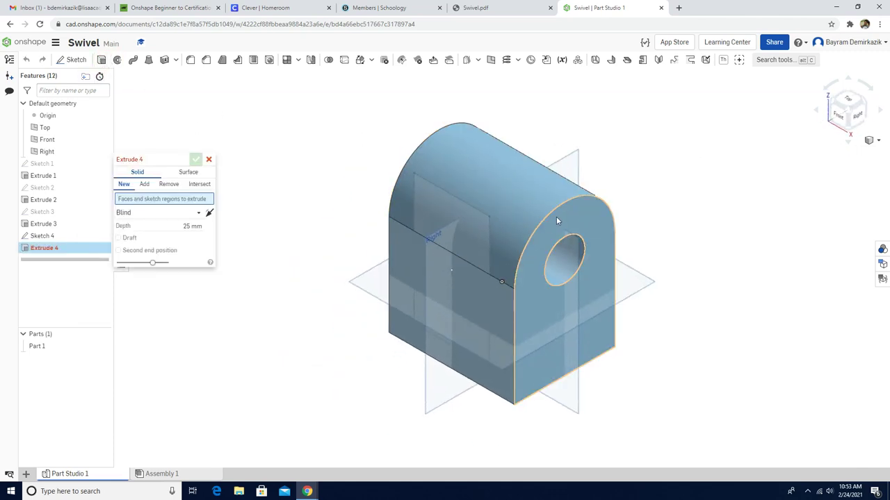
left_click(462, 222)
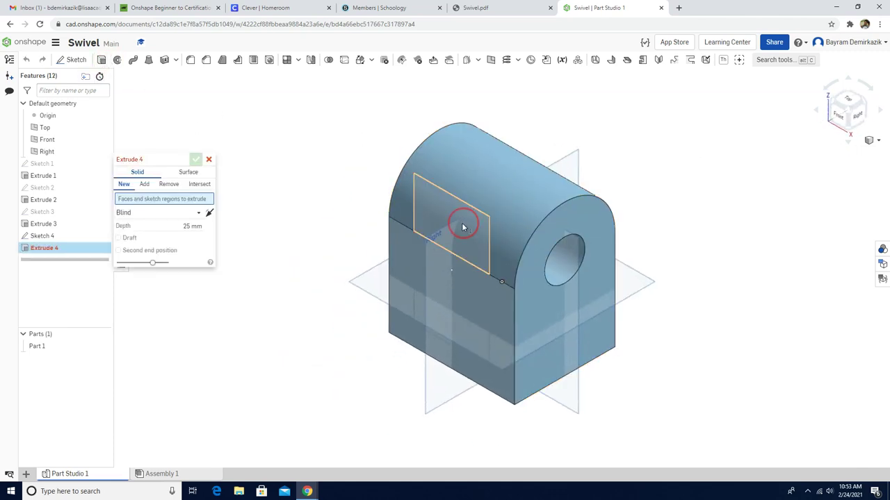
left_click(465, 297)
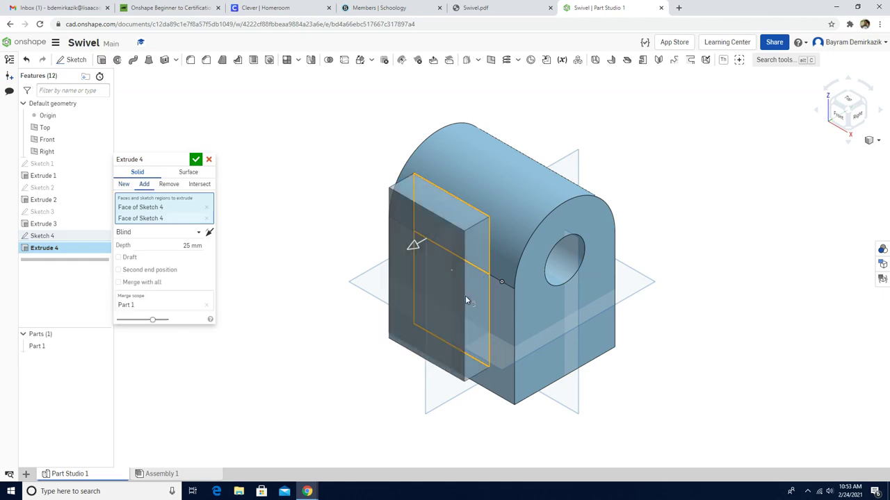
left_click(168, 185)
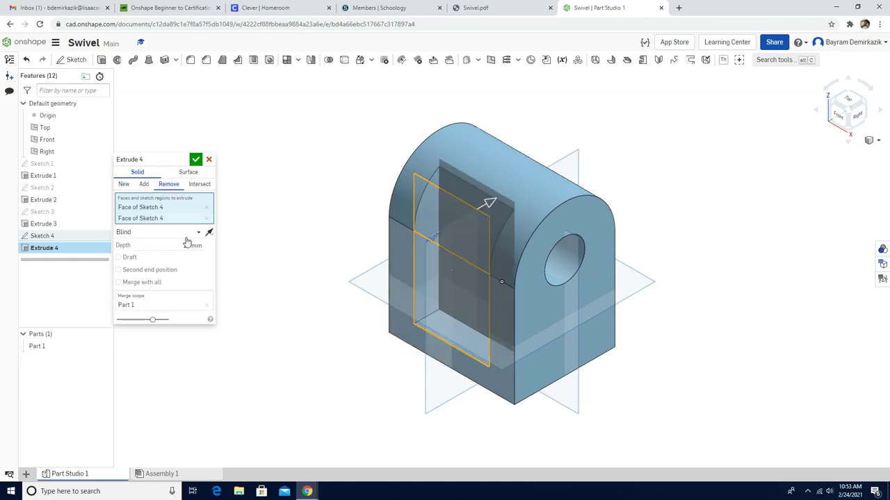
left_click(186, 235)
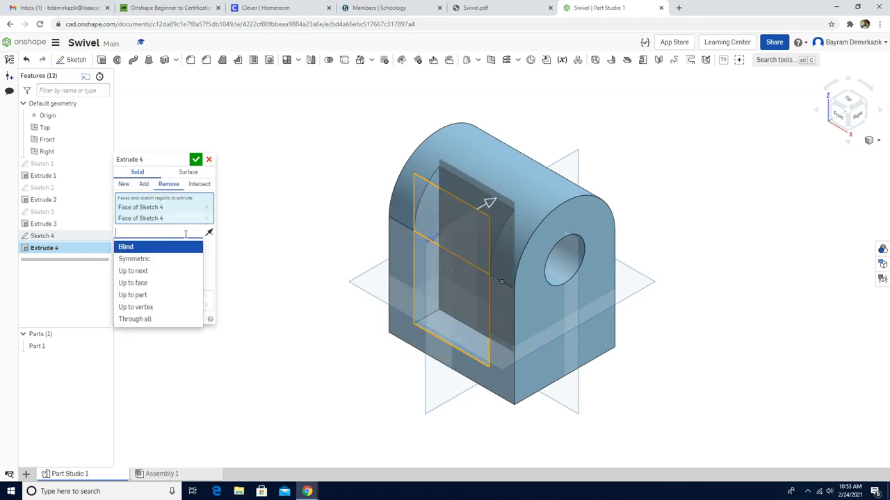
left_click(173, 284)
right_click_drag(332, 349, 284, 333)
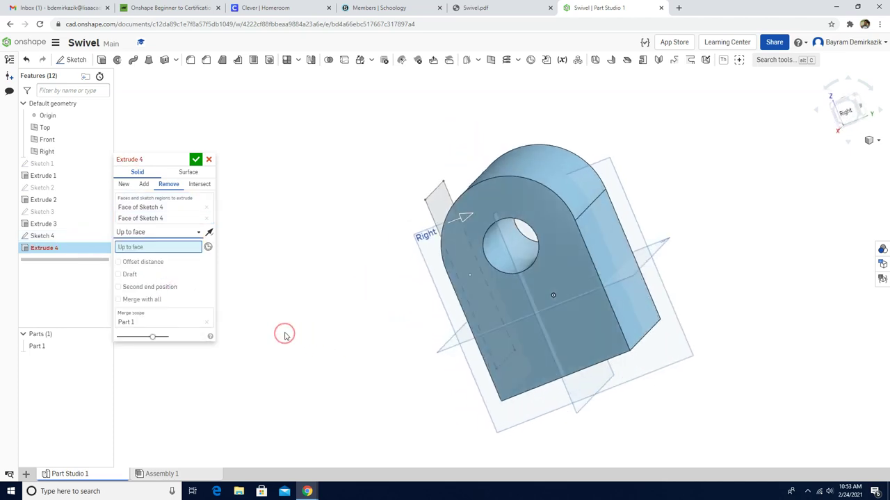
left_click(598, 238)
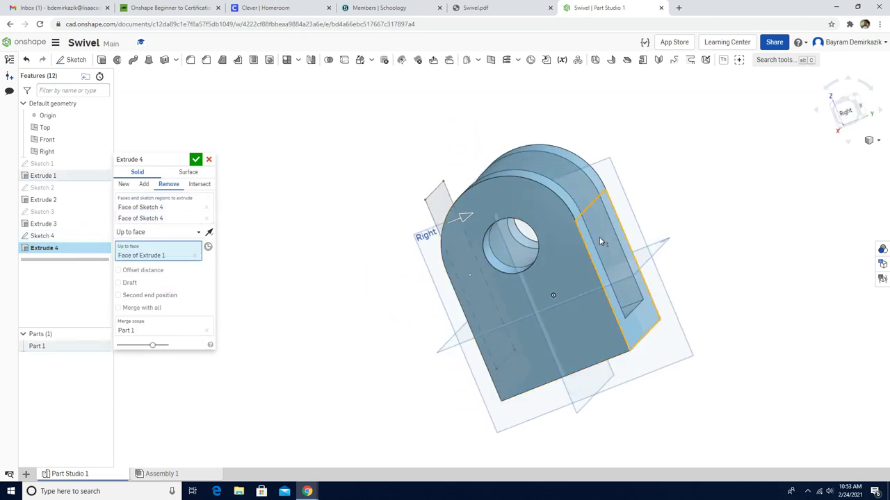
left_click(196, 162)
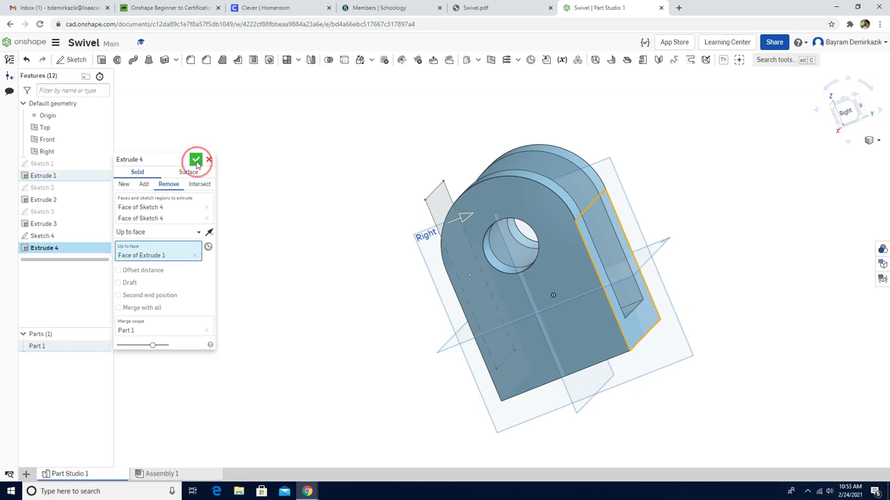
Hide the default planes and start a sketch on the block's bottom face, viewed normal to it.
left_click(869, 141)
left_click(843, 152)
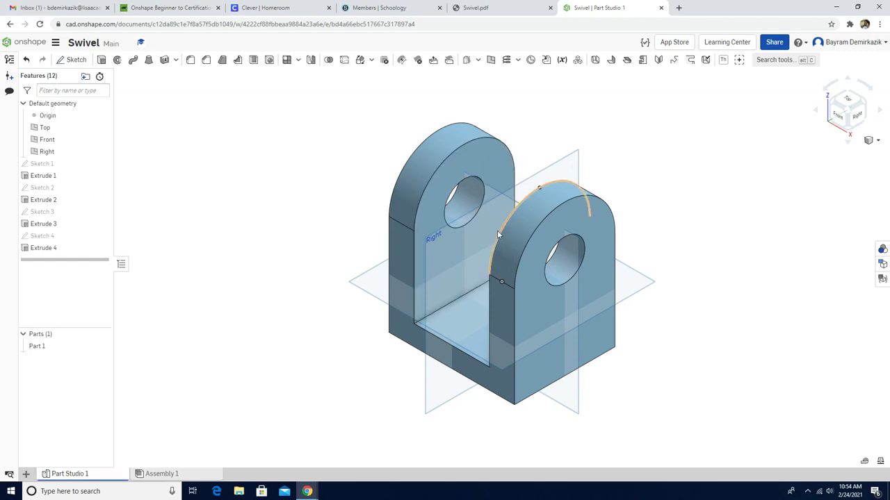
key("p")
right_click_drag(389, 383, 411, 310)
left_click(469, 300)
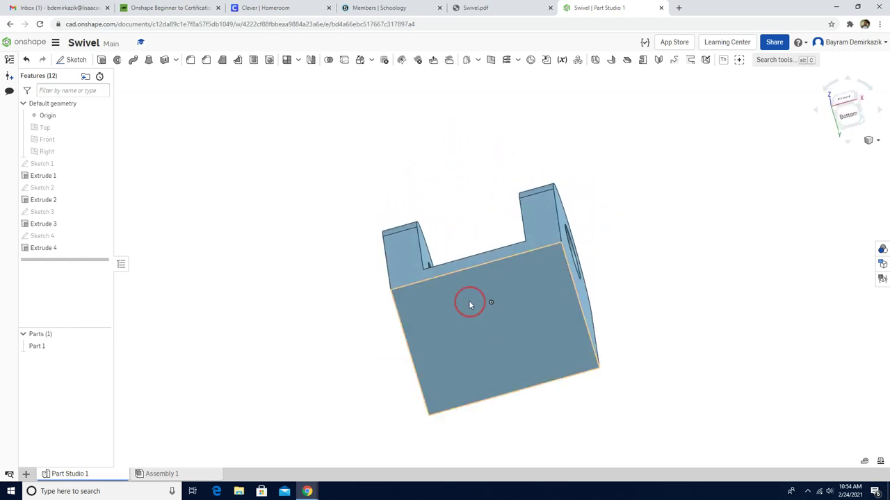
left_click(76, 60)
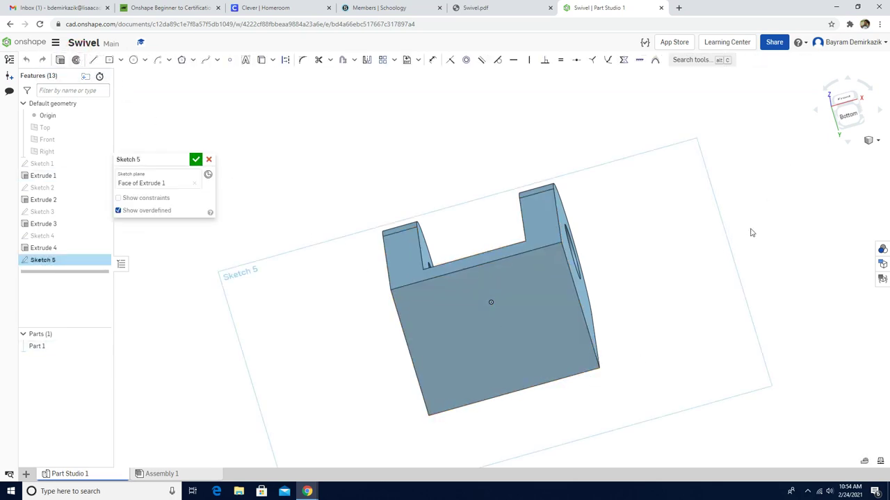
key("n")
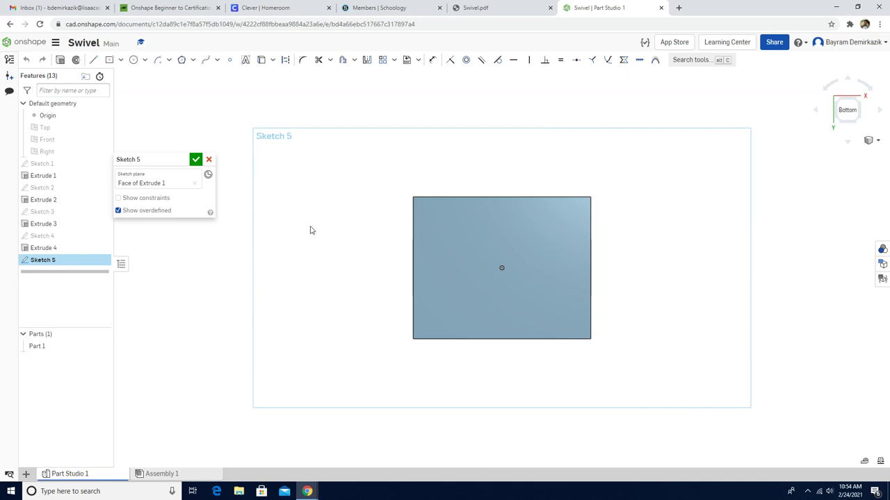
Draw two concentric circles centred on the origin, the inner one about 42 mm in diameter.
left_click(134, 60)
left_click(501, 267)
left_click(471, 302)
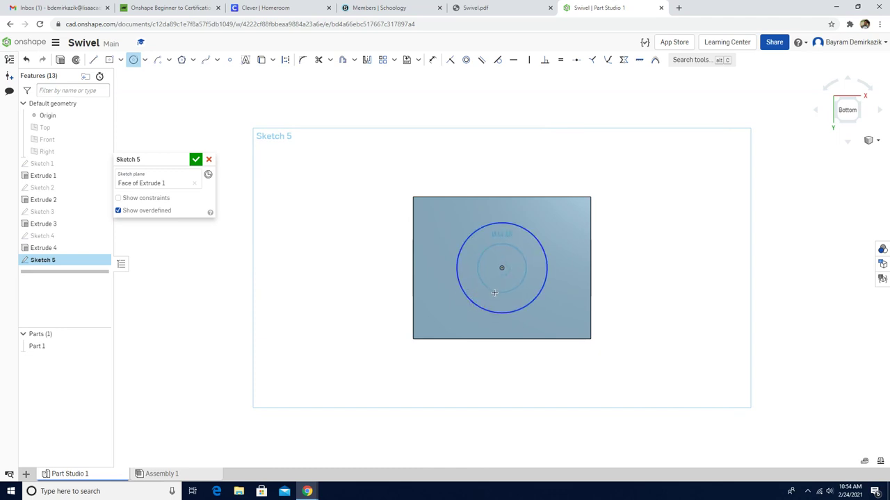
left_click(494, 297)
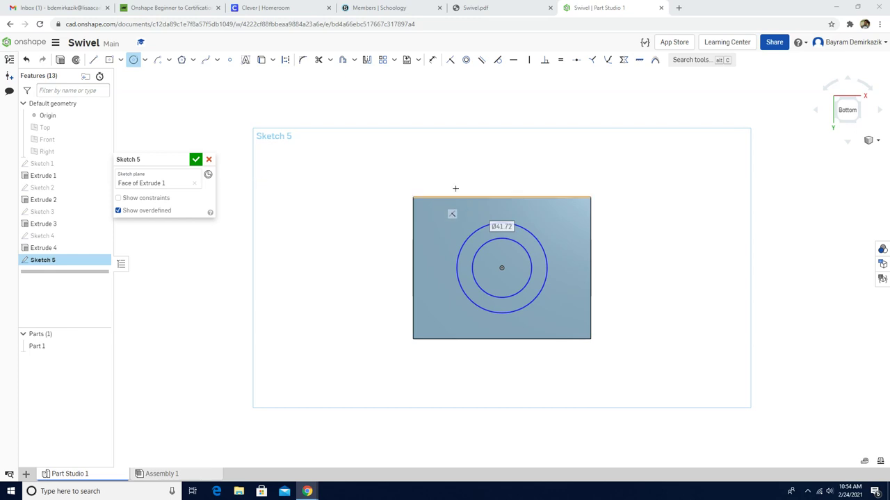
Dimension the inner circle's diameter to 75 mm.
left_click(433, 60)
left_click(494, 238)
left_click(387, 255)
type("75")
key("Return")
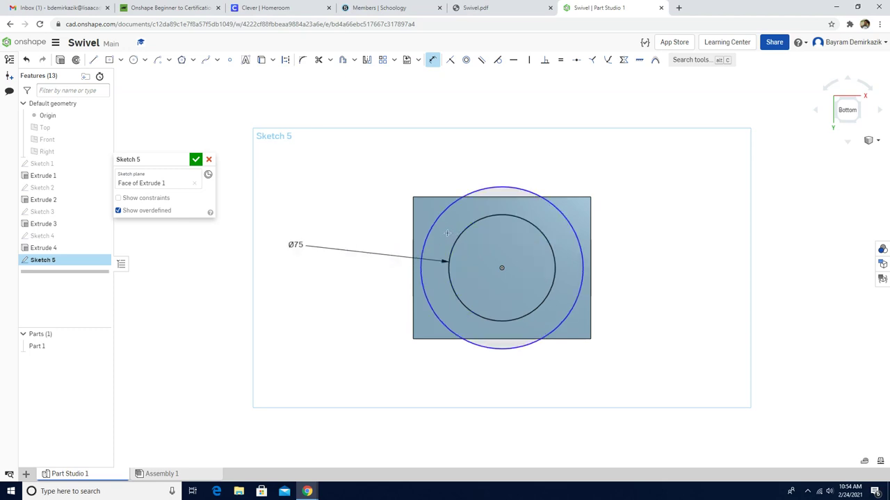
Dimension the outer circle's diameter to 100 mm and finish the sketch.
left_click(424, 231)
left_click(416, 183)
type("100")
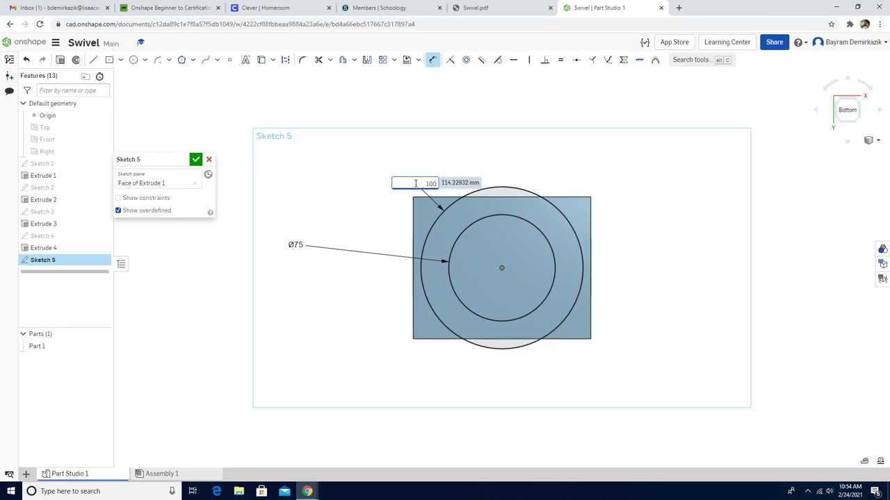
key("Return")
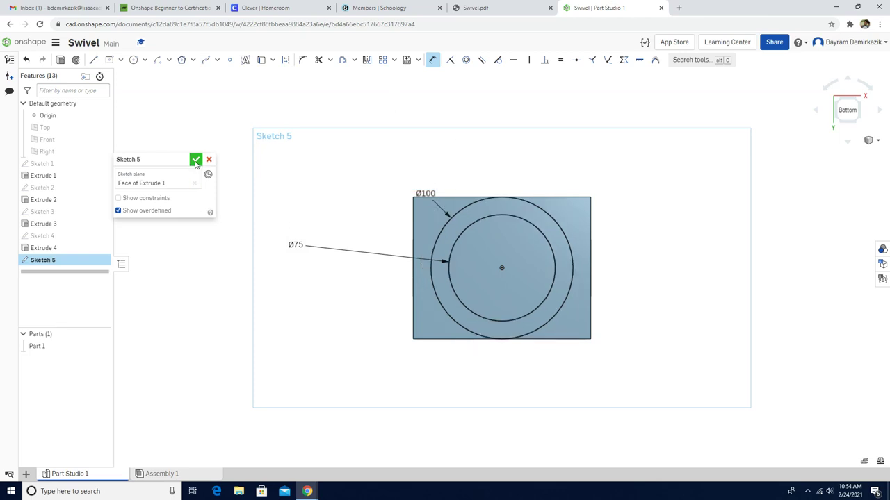
left_click(196, 161)
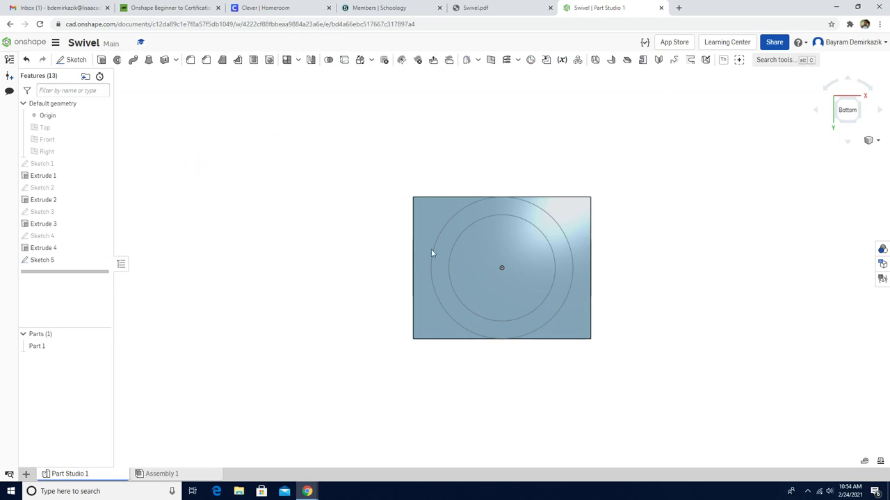
Extrude the ring between the two circles 25 mm outward from the bottom face, adding it to the part.
left_click(101, 60)
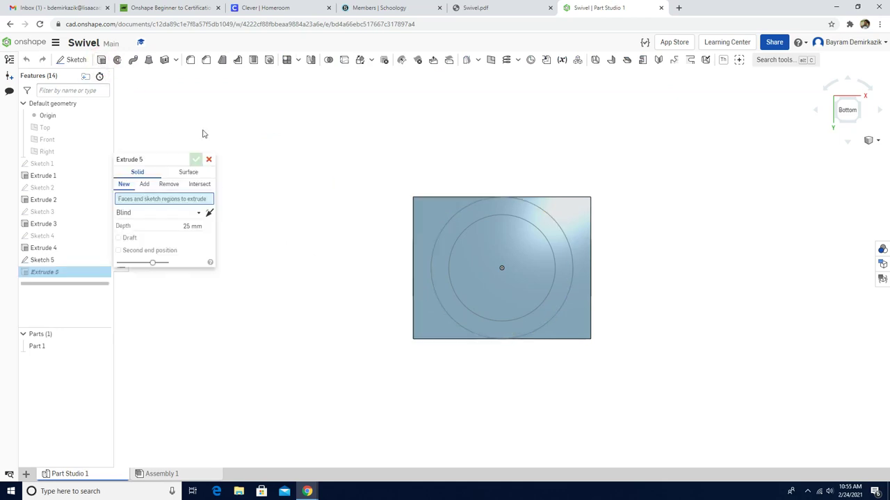
left_click(467, 218)
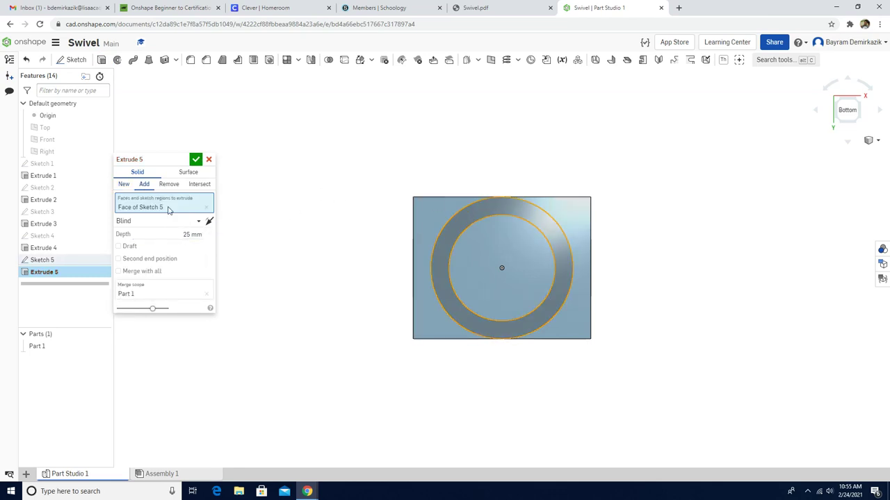
right_click_drag(287, 160, 323, 206)
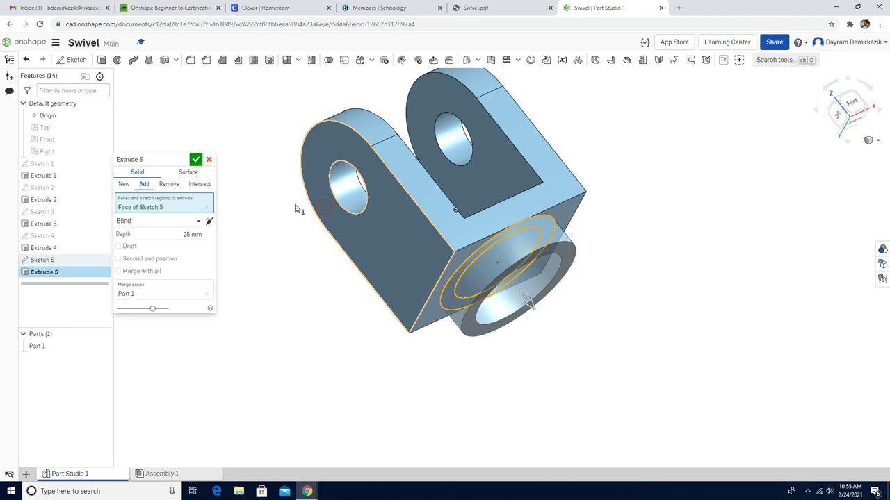
left_click(195, 159)
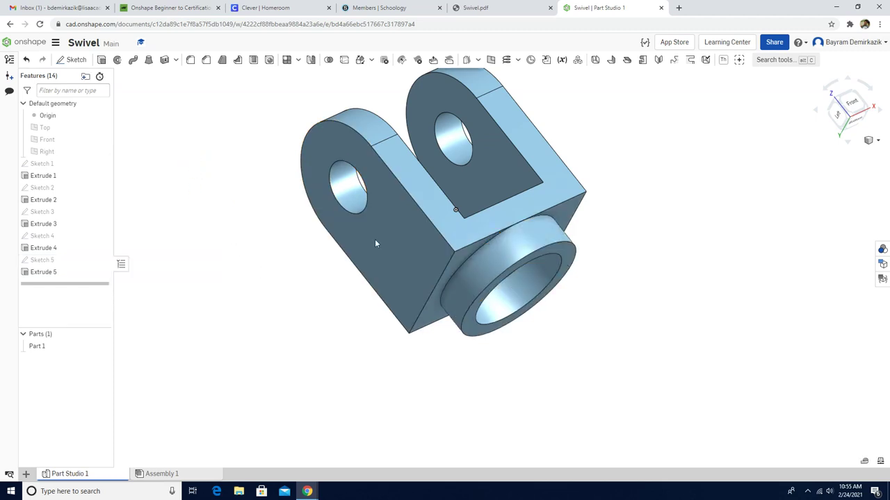
Sketch a circle about 28 mm in diameter, centred on the origin, on the bottom face inside the ring.
right_click_drag(652, 307, 629, 278)
left_click(494, 240)
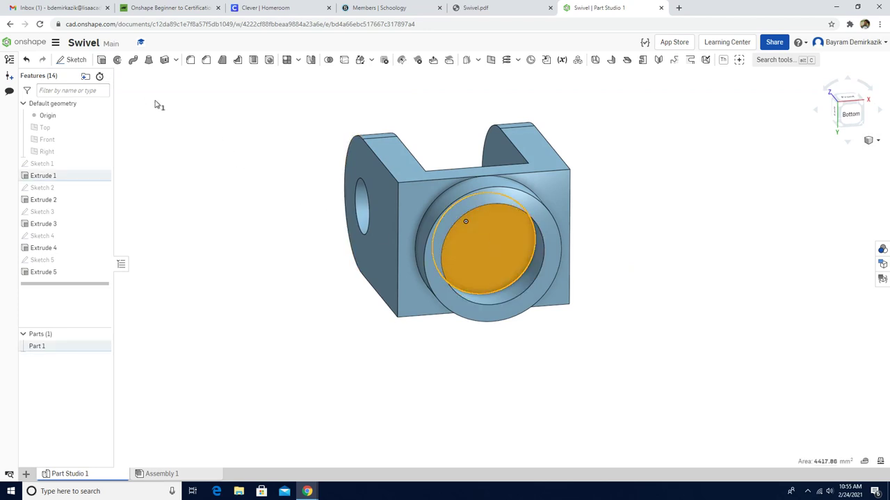
left_click(73, 59)
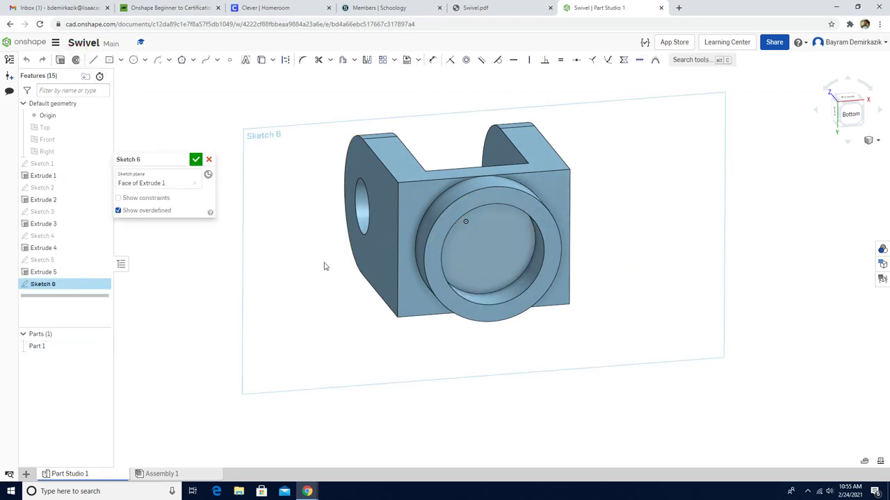
key("n")
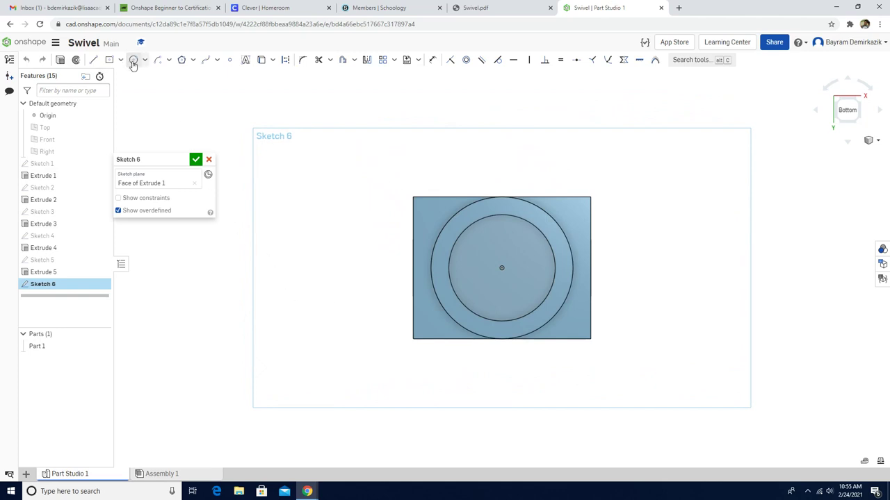
left_click(134, 60)
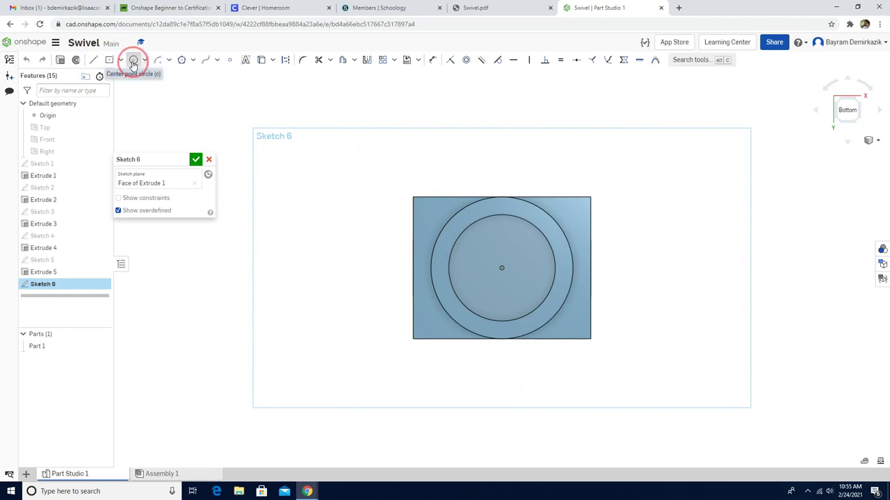
left_click(501, 268)
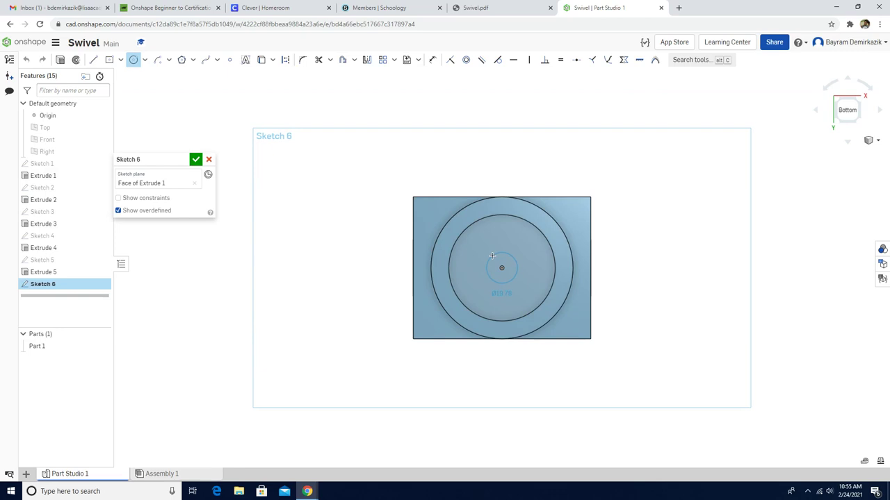
left_click(490, 252)
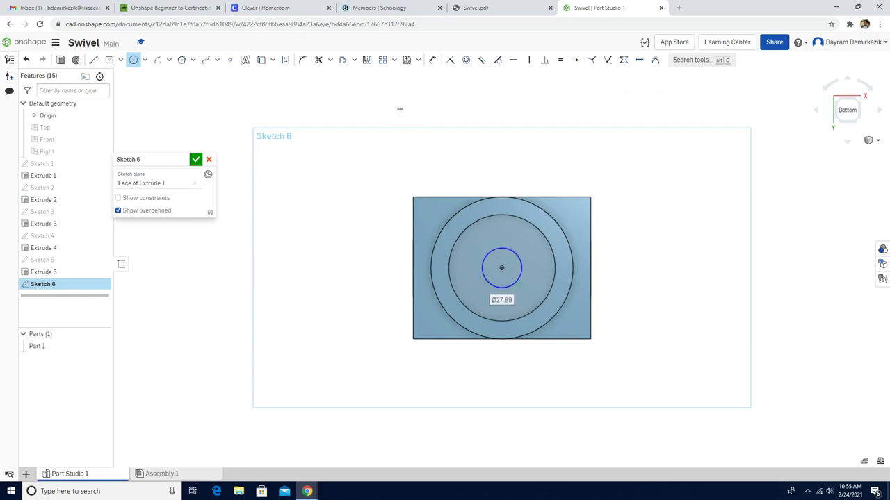
Dimension the new circle's diameter to 30 mm and finish the sketch.
left_click(433, 60)
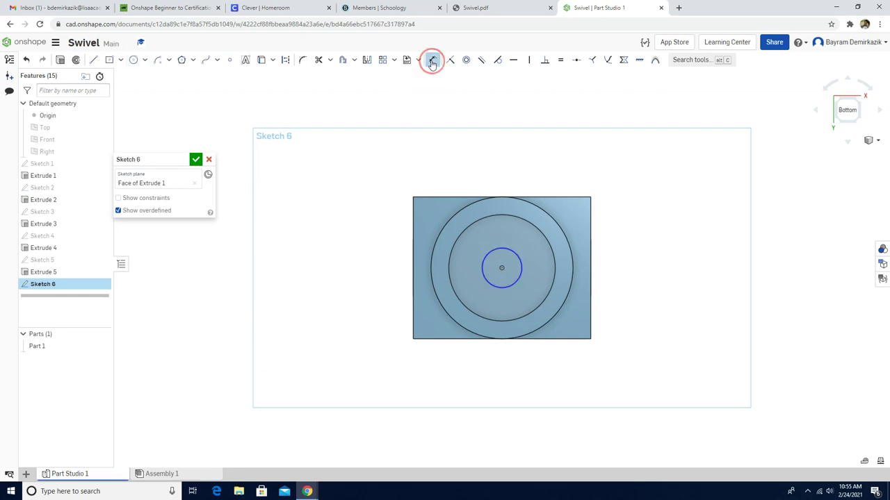
left_click(521, 263)
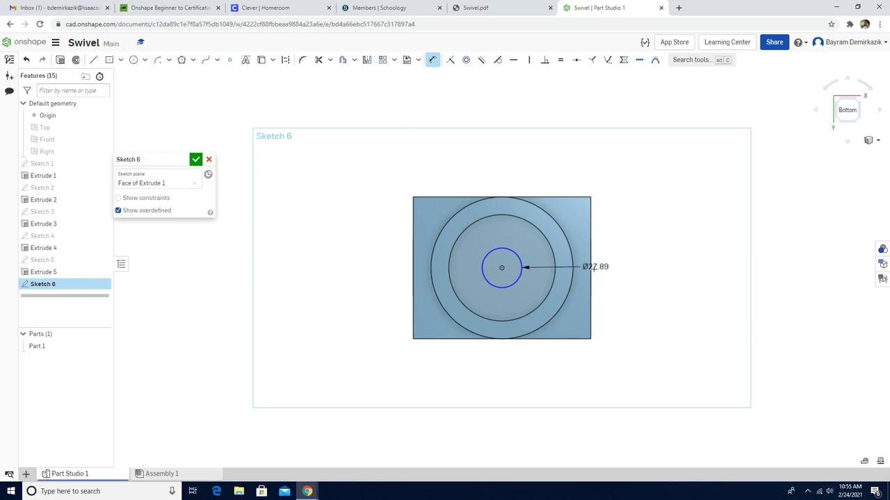
left_click(581, 235)
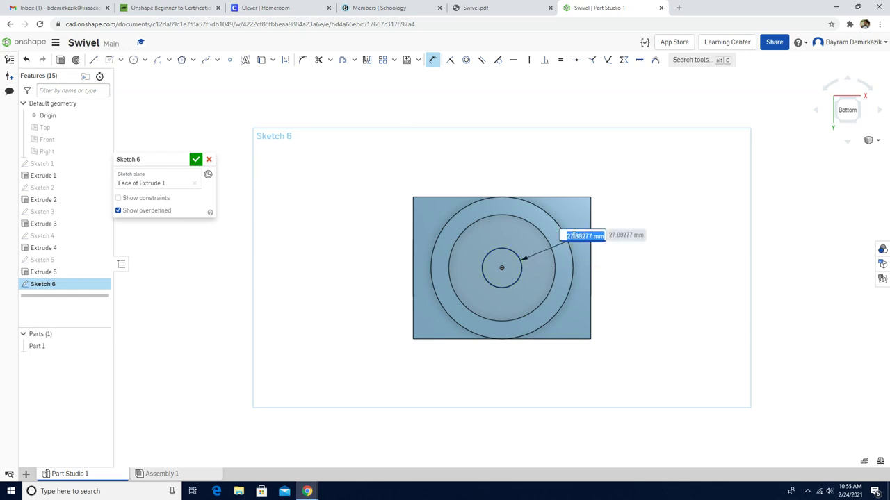
type("30")
key("Return")
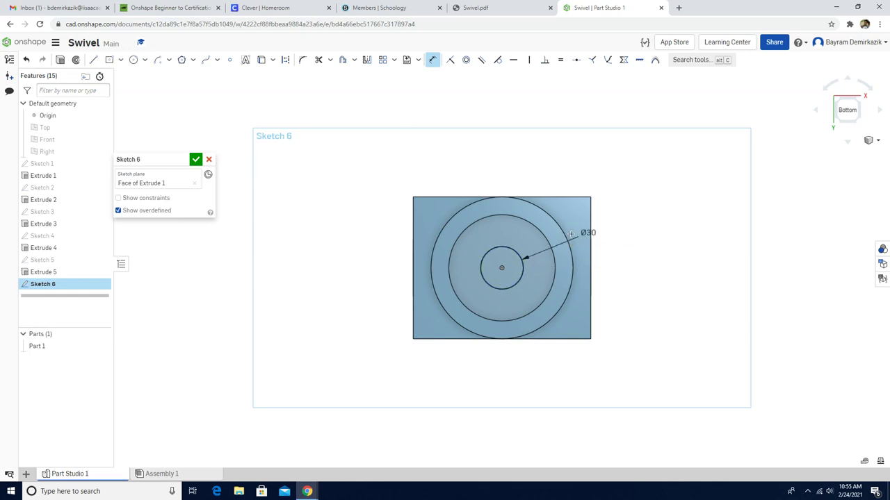
left_click(196, 159)
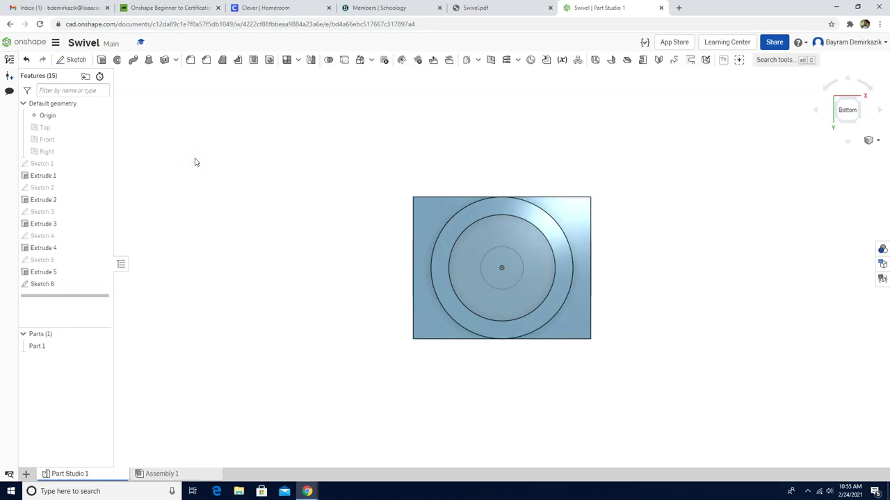
Extrude the 30 mm circle as a removal up to the slot's floor face, cutting a hole through the base.
left_click(102, 60)
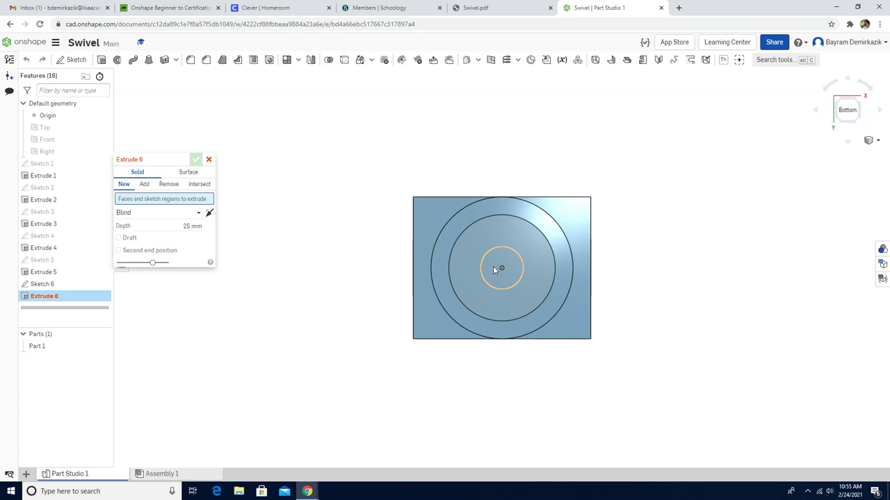
left_click(492, 267)
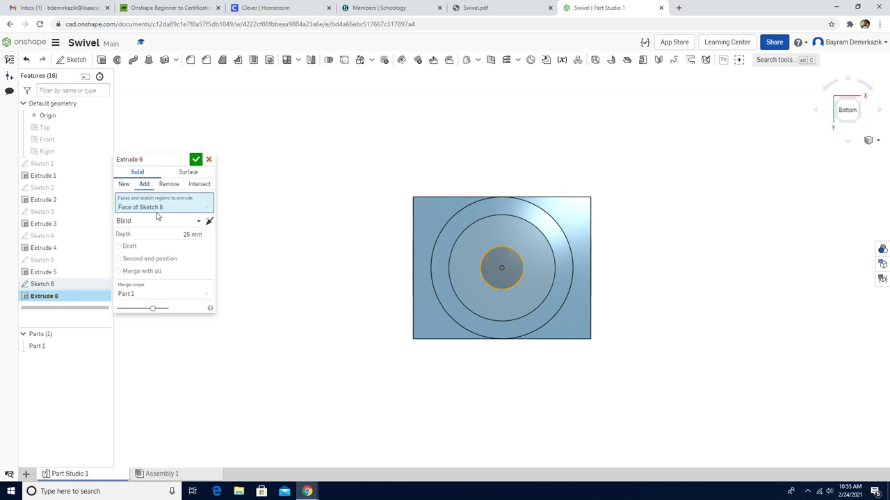
left_click(168, 184)
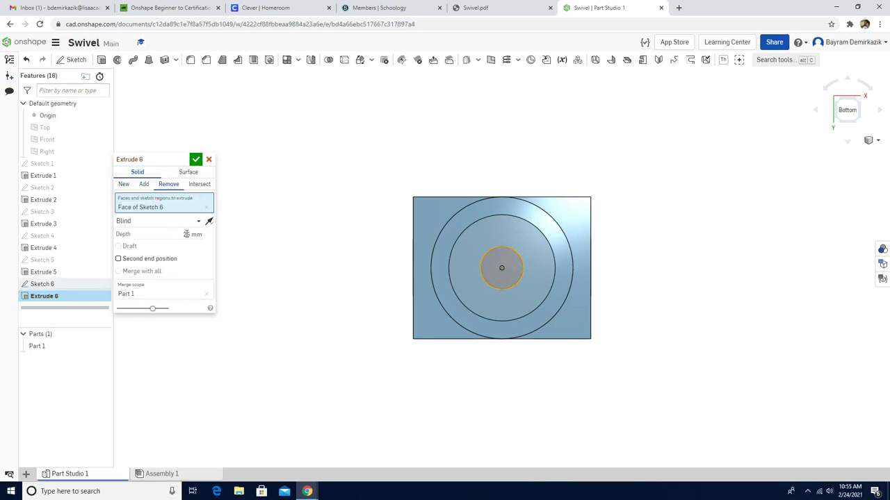
left_click(198, 221)
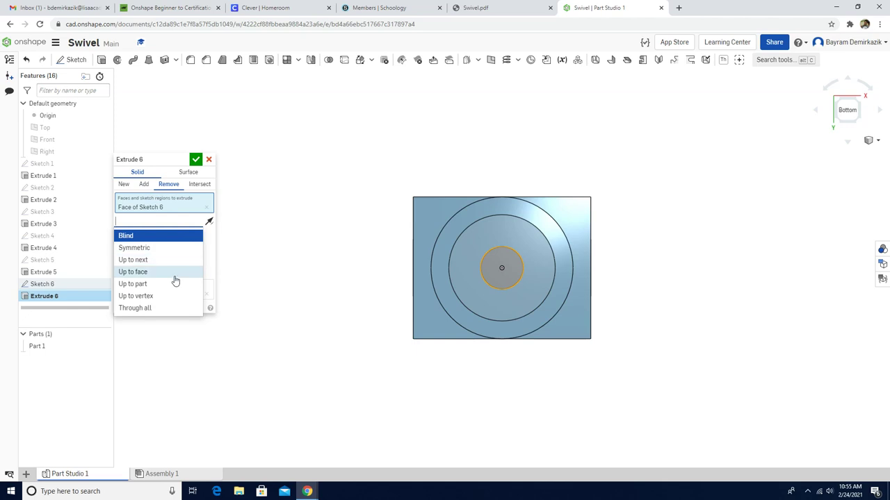
left_click(175, 273)
right_click_drag(308, 229, 318, 324)
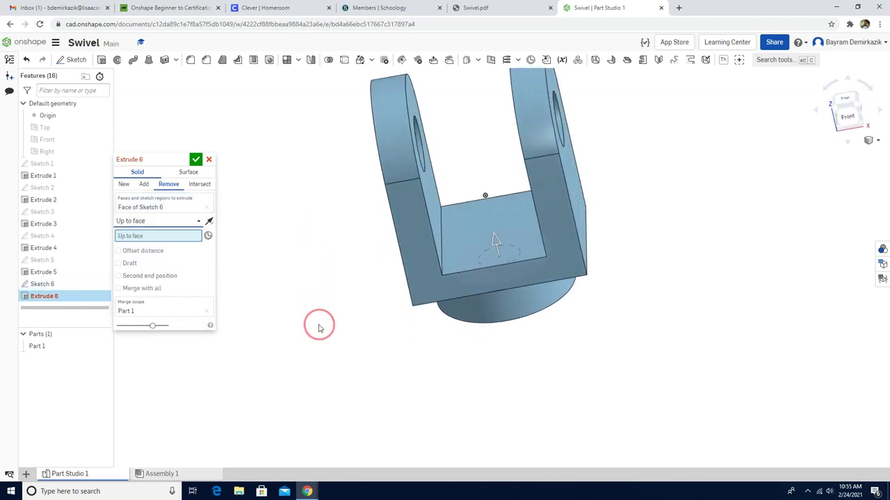
left_click(505, 239)
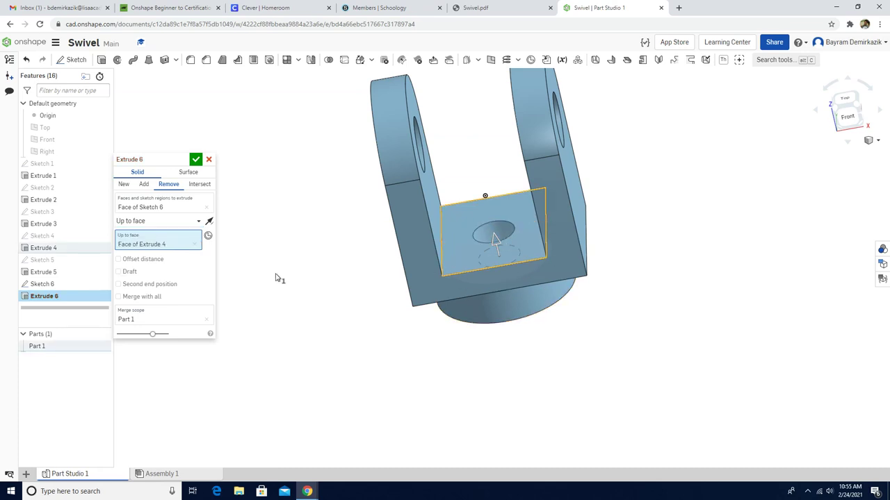
left_click(195, 162)
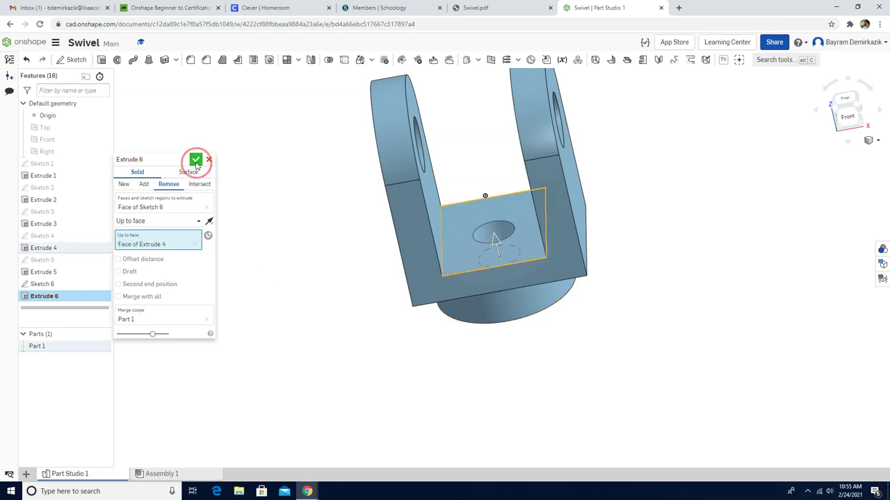
Assign the Aluminum - 1060 material from the Onshape Material Library to Part 1.
left_click(873, 140)
left_click(822, 152)
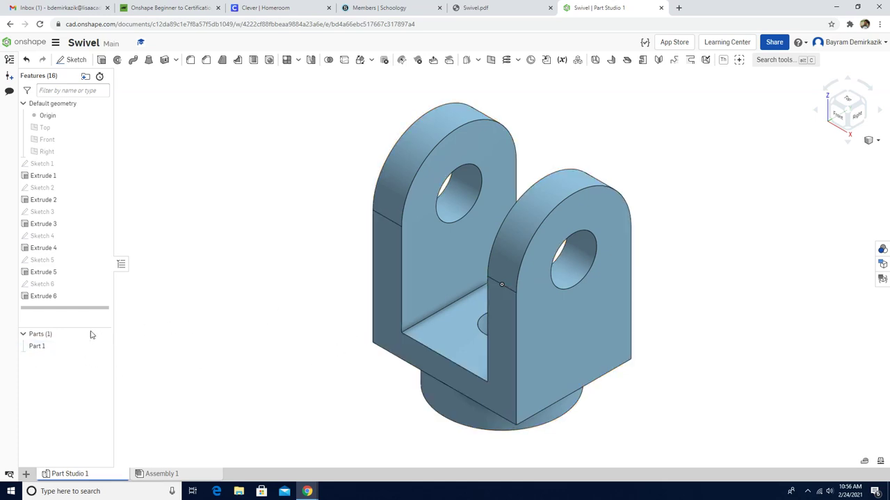
right_click(60, 349)
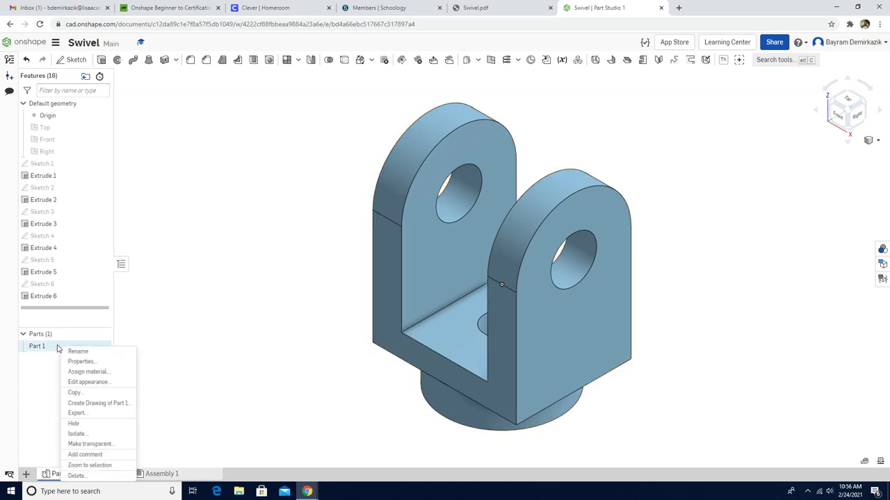
left_click(77, 372)
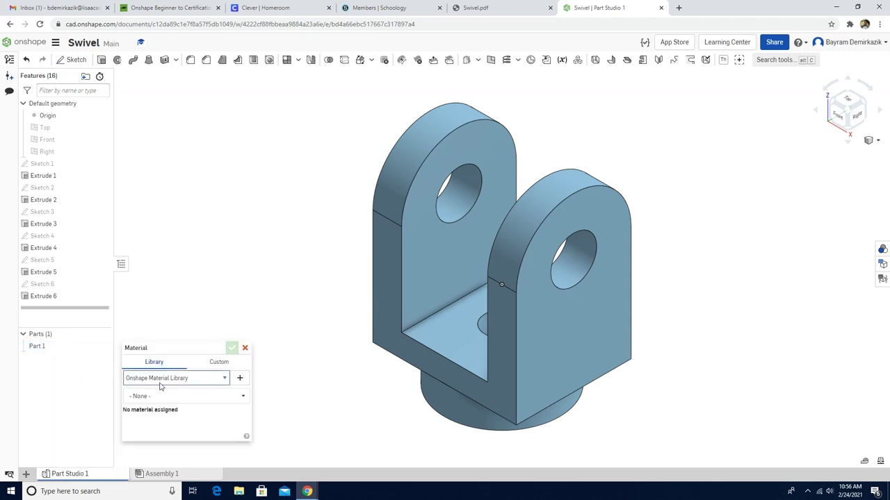
left_click(167, 396)
type("alu")
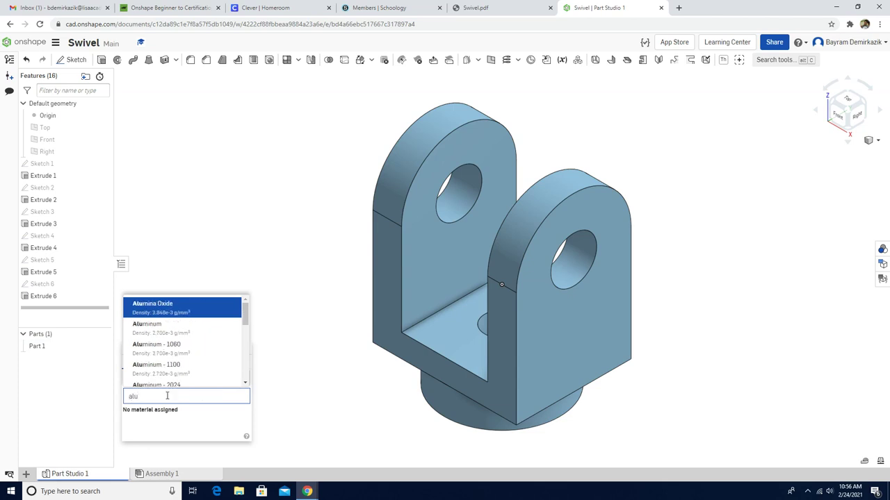
left_click(186, 354)
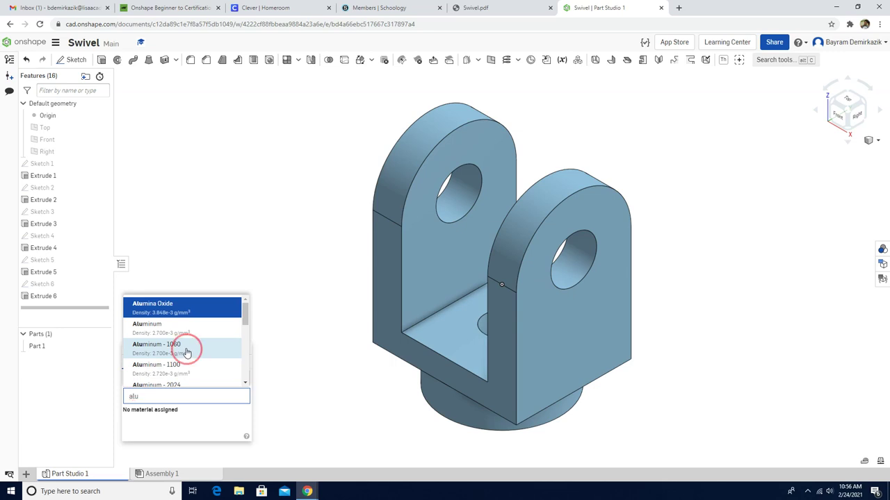
left_click(232, 348)
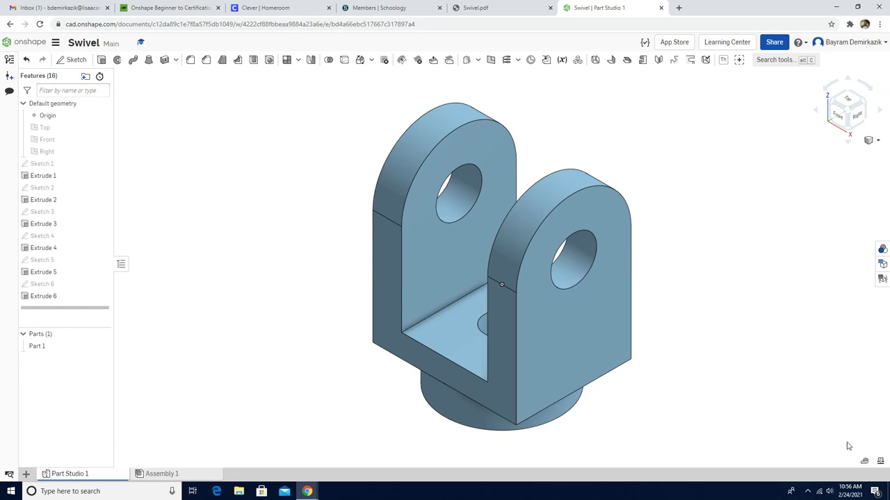
Check the mass properties of Part 1.
left_click(879, 462)
left_click(36, 346)
mouse_move(261, 268)
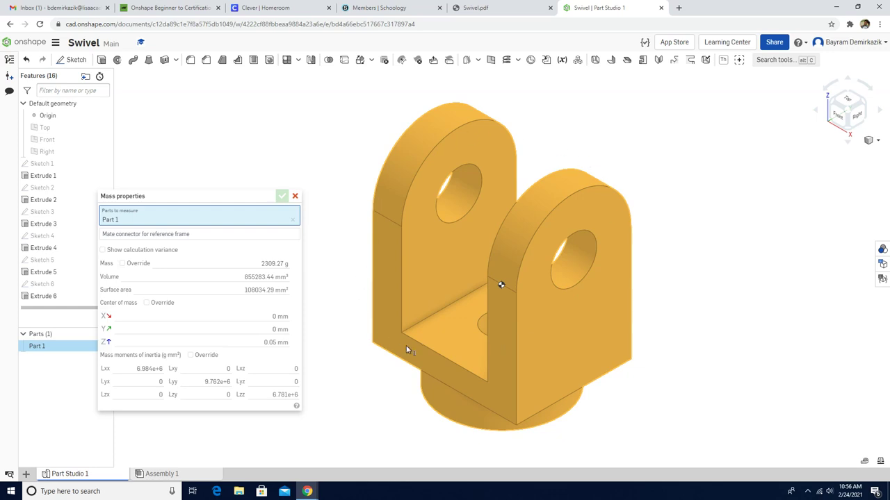
left_click(295, 197)
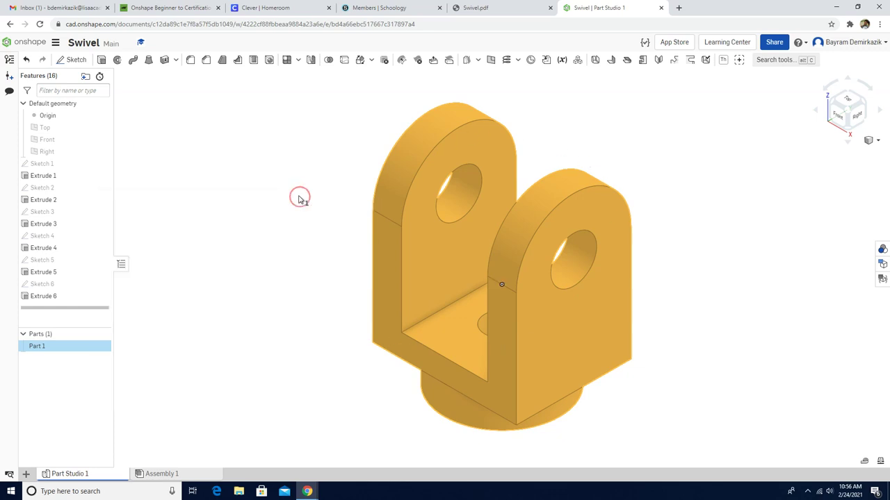
left_click(298, 198)
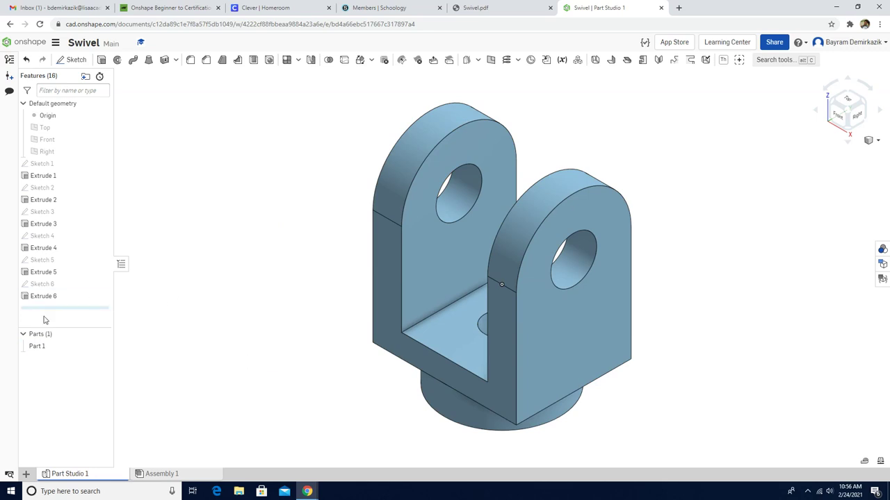
Create a new drawing from the ANSI_A_MM.dwt template with no views.
left_click(27, 475)
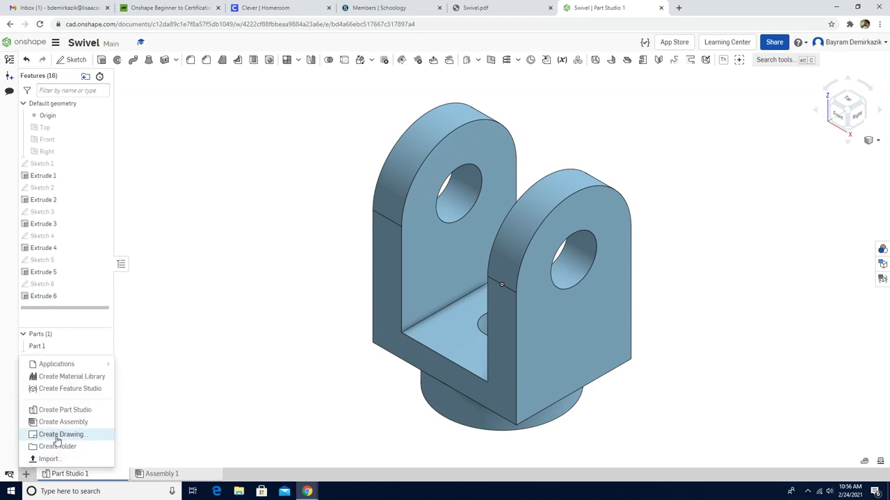
left_click(58, 436)
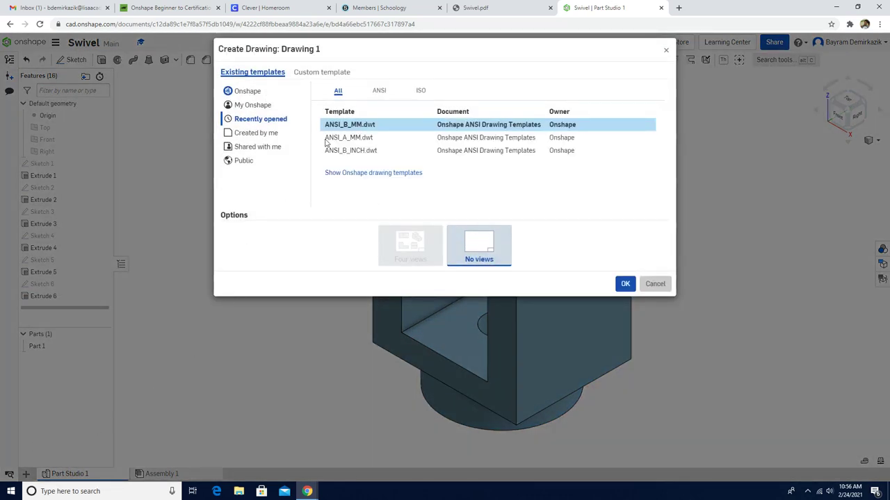
left_click(367, 140)
left_click(621, 292)
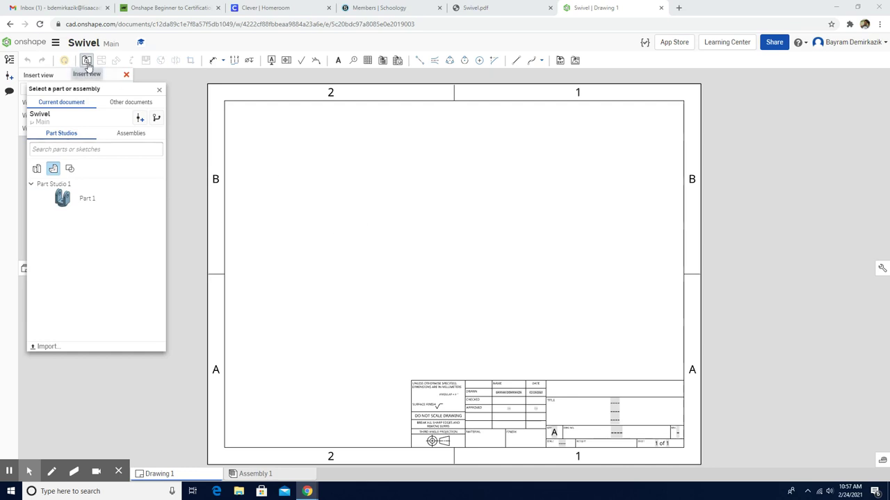
Insert a front view of Part 1 at 1:4 scale in the left half of the sheet.
left_click(84, 201)
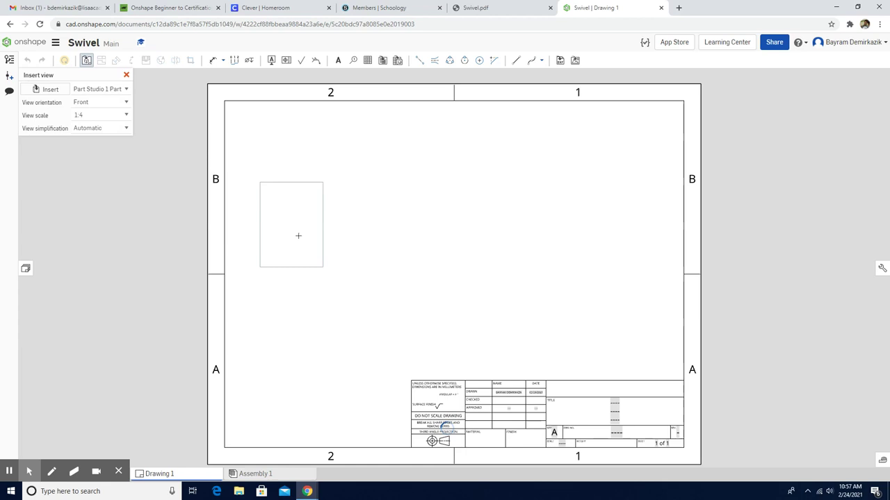
left_click(79, 114)
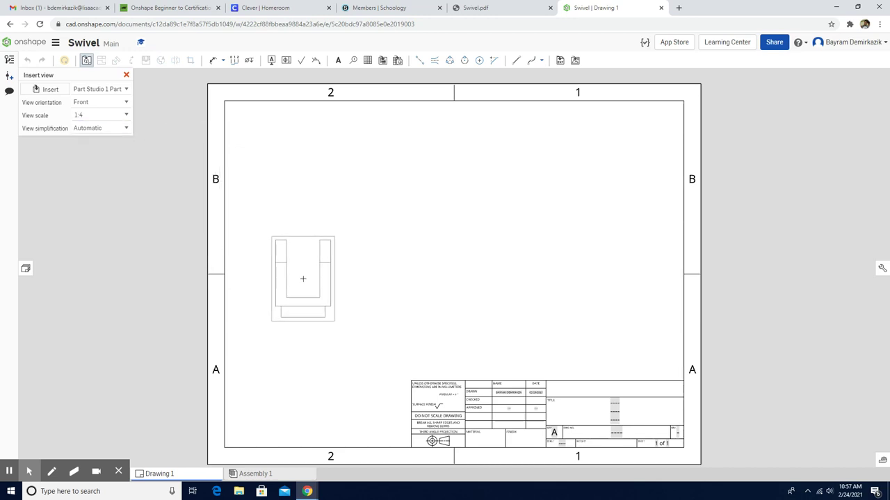
left_click(303, 279)
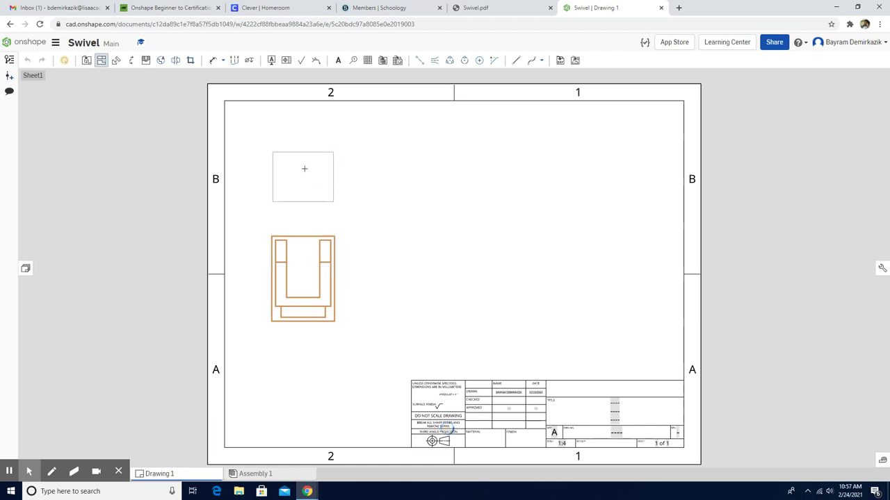
Project top, right, bottom and isometric views from the front view onto the sheet.
left_click(302, 152)
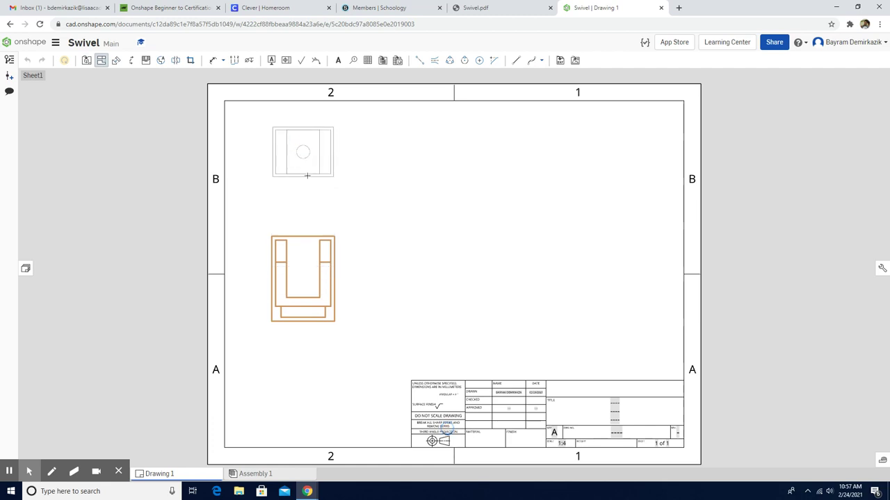
left_click(304, 280)
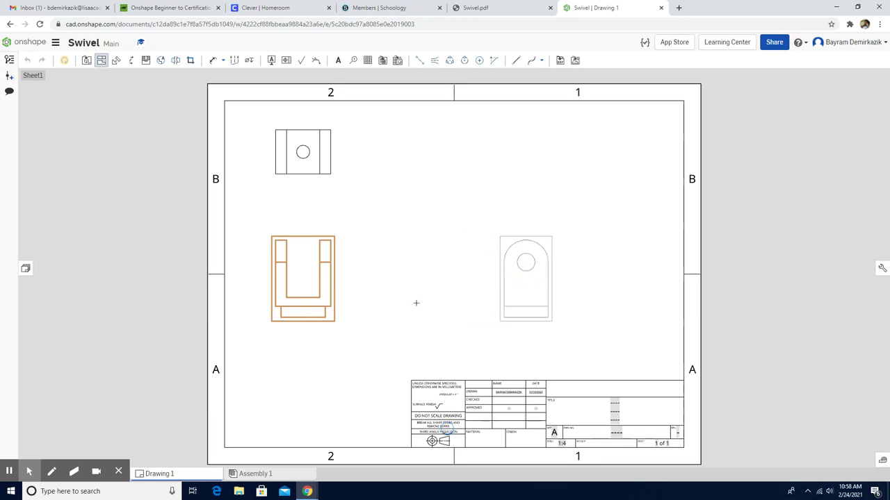
left_click(301, 272)
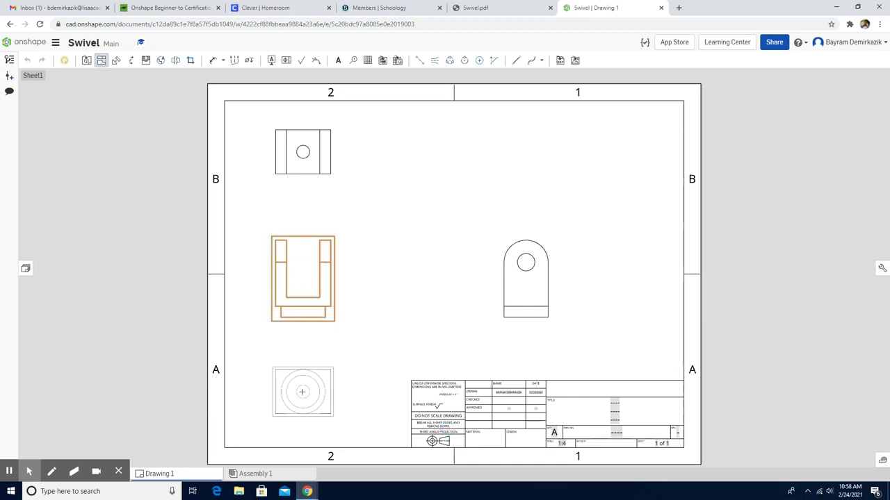
left_click(301, 396)
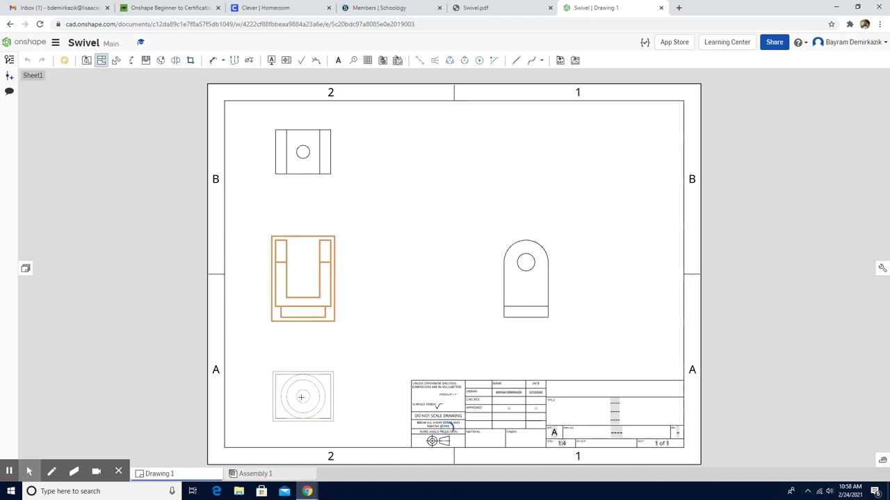
left_click(301, 279)
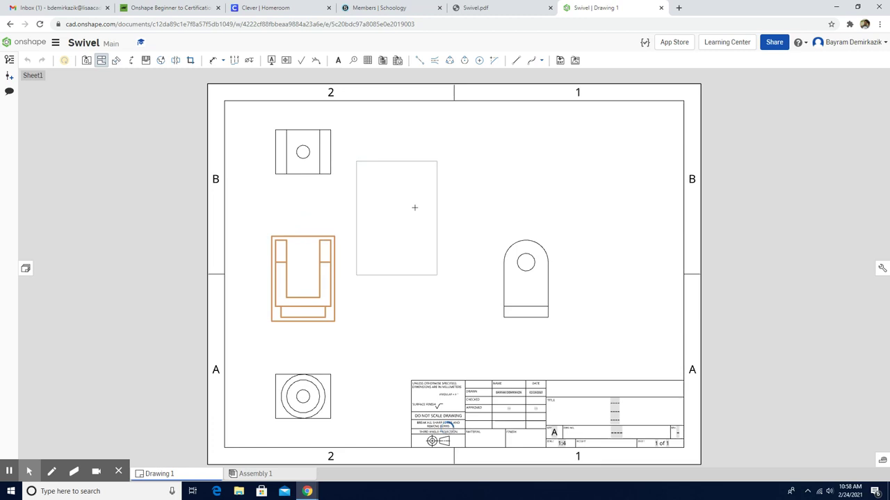
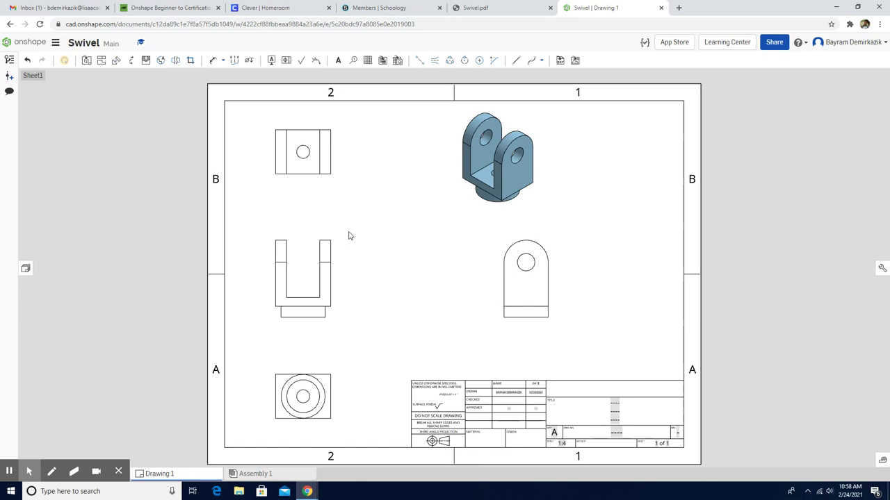
Add centermarks to the hole circles in the top, right and bottom views.
left_click(478, 62)
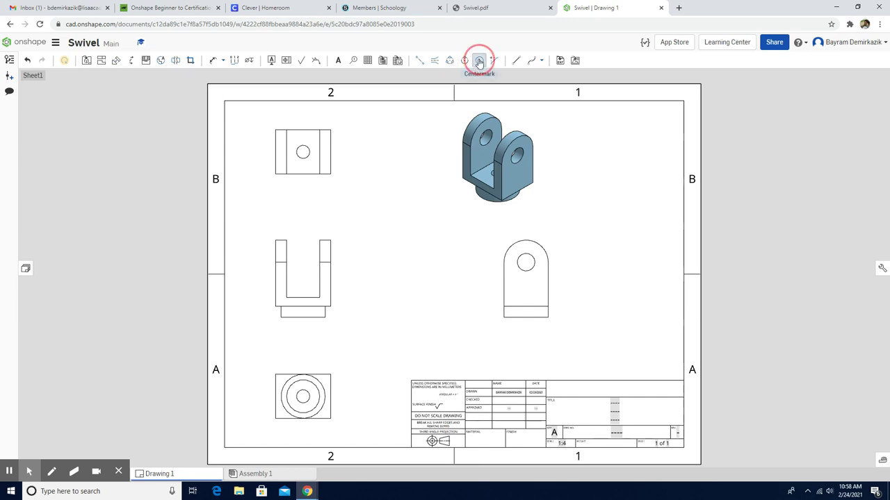
left_click(308, 150)
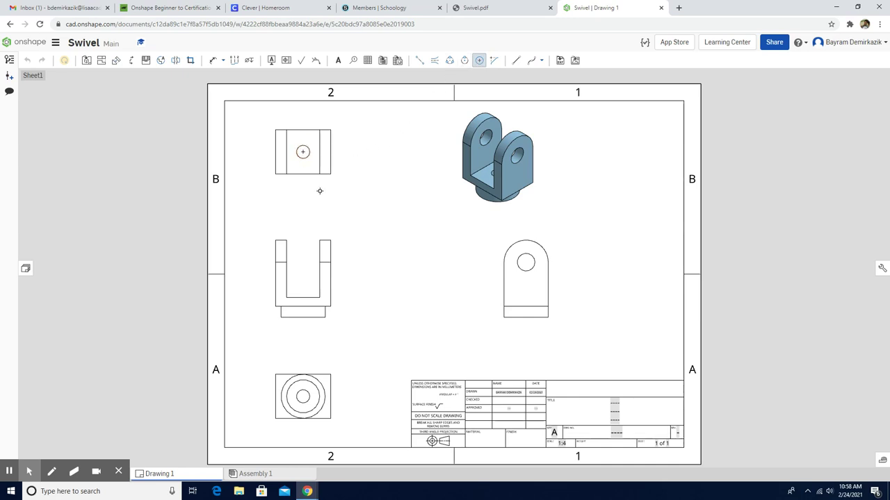
left_click(523, 263)
left_click(308, 394)
Dimension the thickness of both upright arms in the front view.
left_click(213, 61)
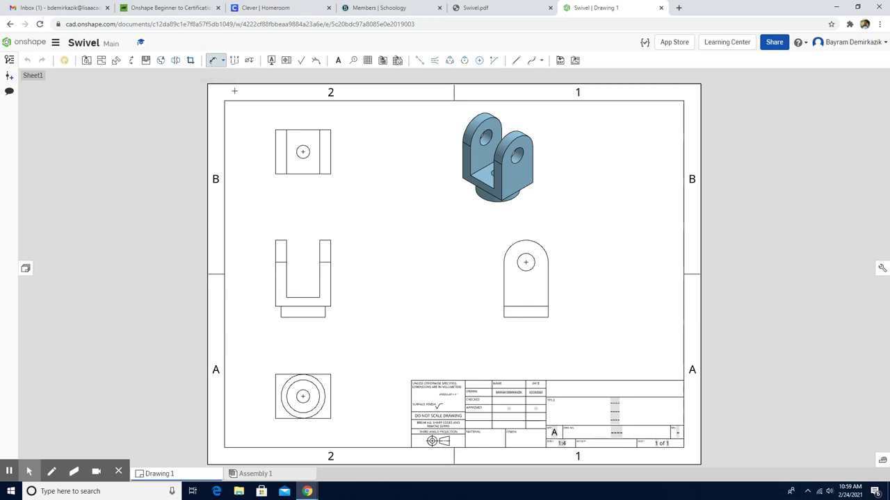
left_click(275, 252)
left_click(287, 251)
left_click(263, 245)
left_click(320, 250)
left_click(340, 257)
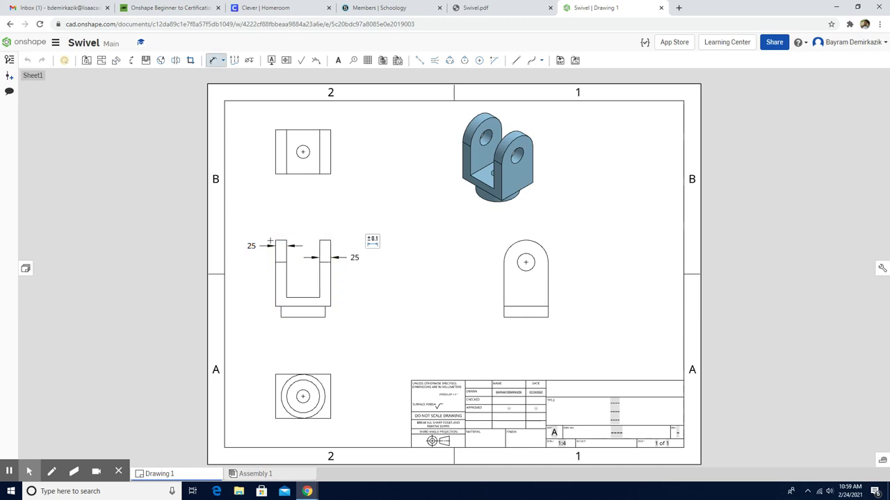
Dimension the slot's depth in the front view, from the arm's top edge to the slot floor.
left_click(280, 241)
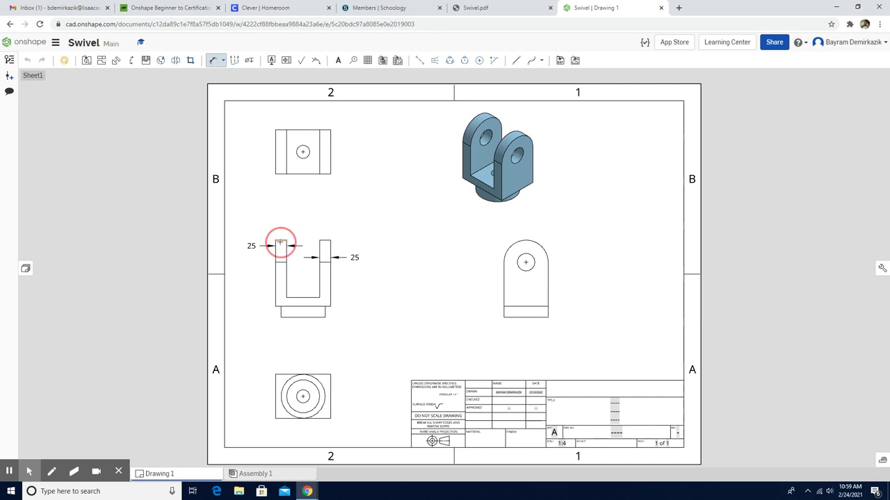
left_click(306, 296)
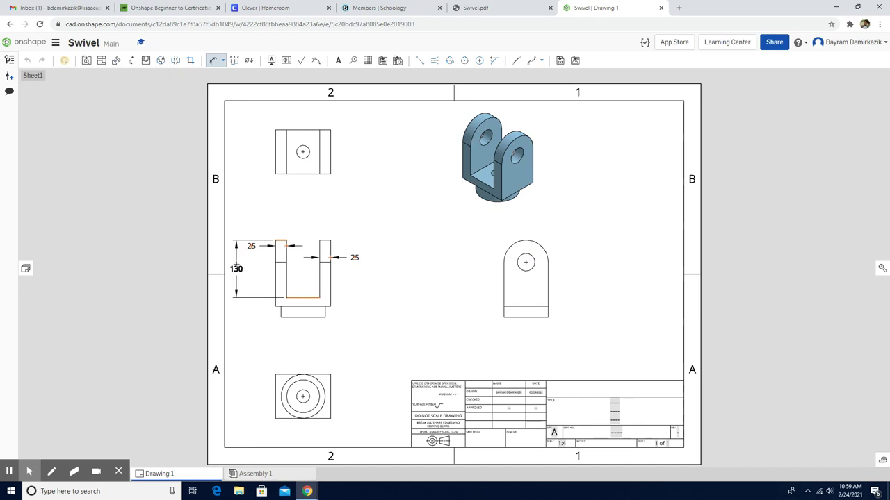
left_click(233, 267)
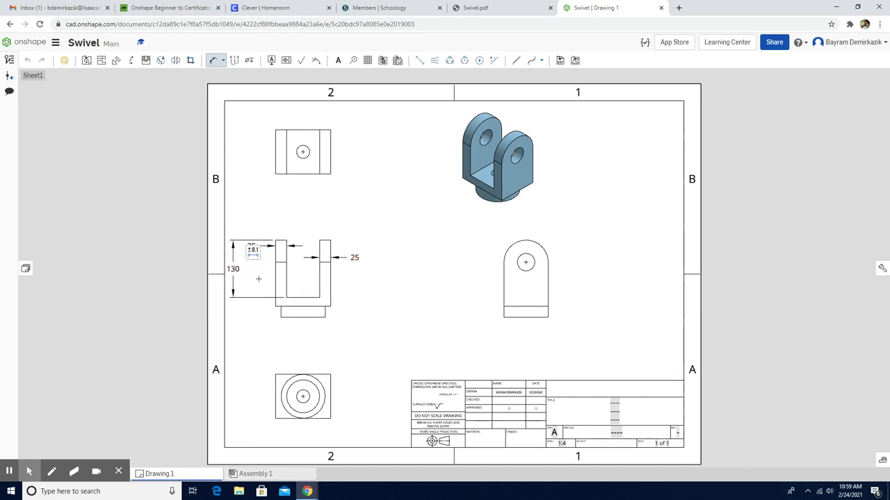
Dimension the height of the round base in the front view.
left_click(314, 307)
left_click(314, 316)
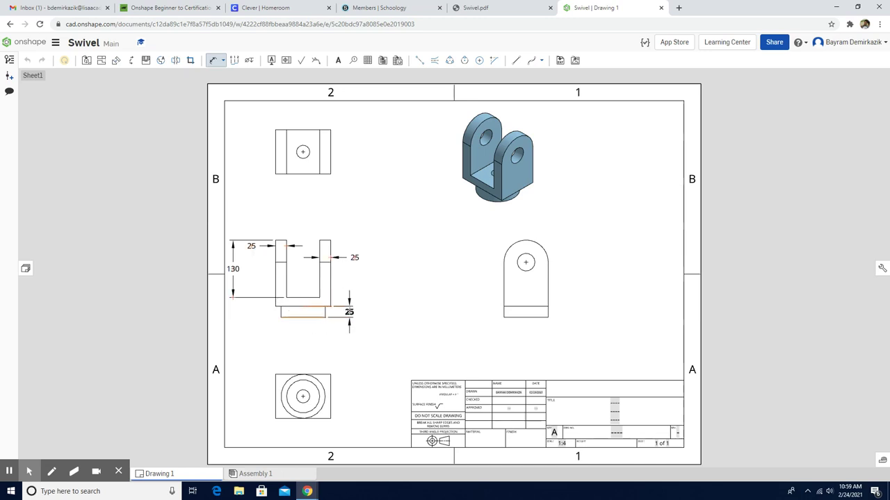
left_click(348, 311)
Dimension the diameters of the hole in the top view and of both base circles in the bottom view.
left_click(308, 148)
left_click(341, 122)
left_click(290, 405)
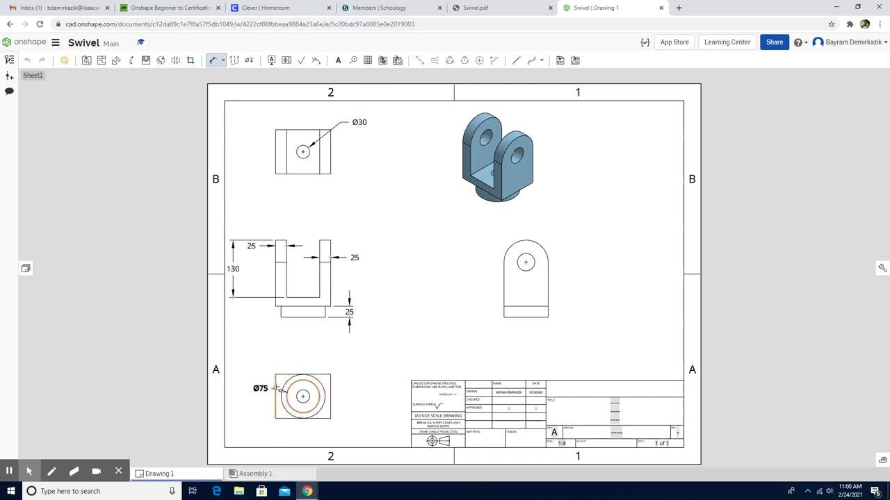
left_click(252, 368)
left_click(281, 395)
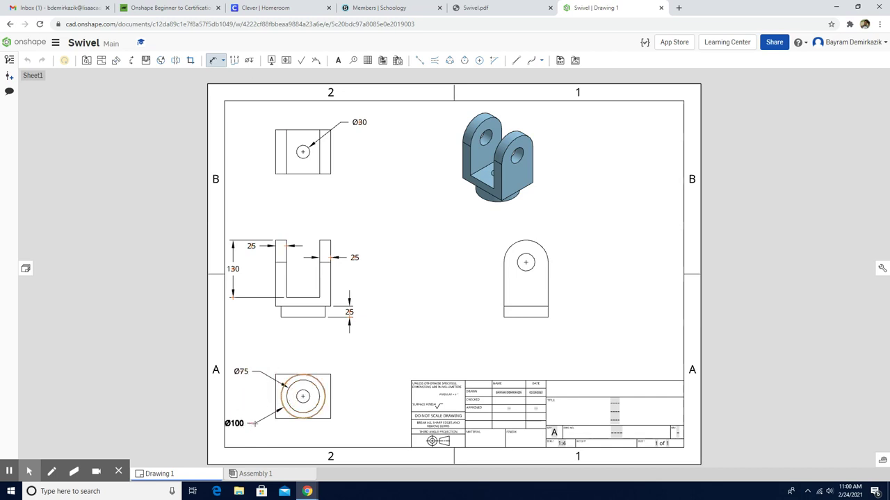
left_click(257, 424)
Dimension the hole's diameter in the right view and its centre height above the body's lower edge line.
left_click(514, 259)
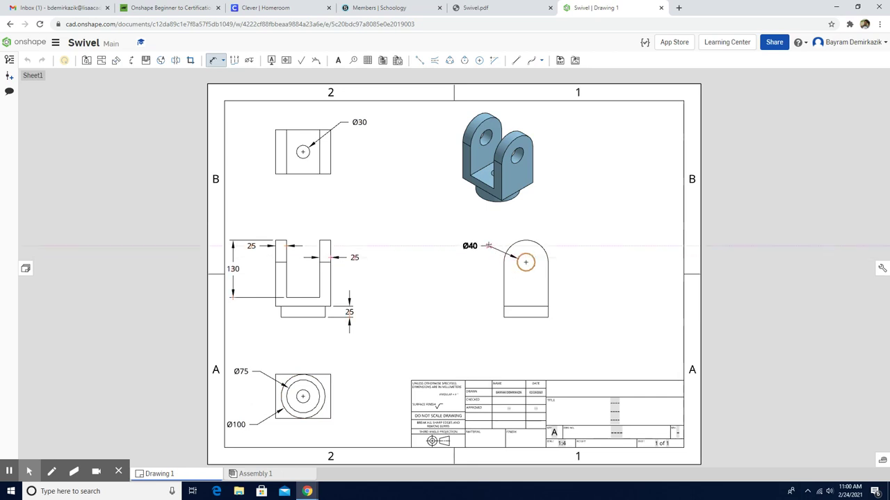
left_click(488, 241)
left_click(535, 308)
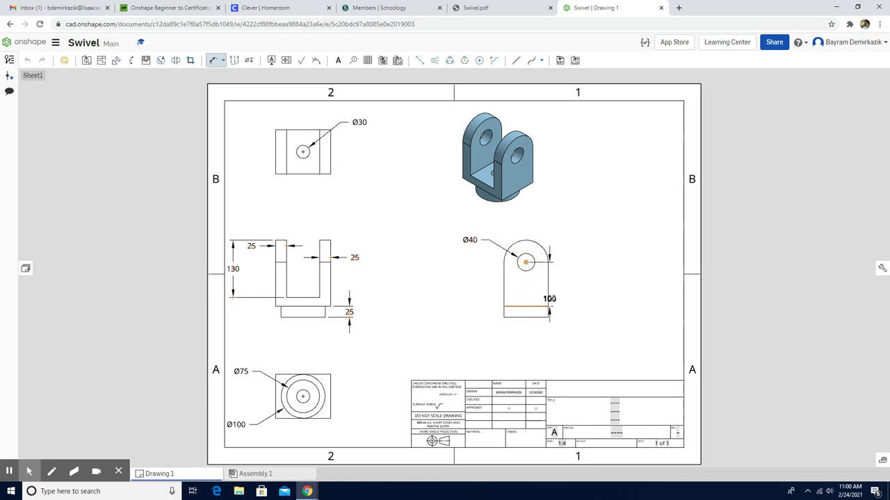
left_click(560, 285)
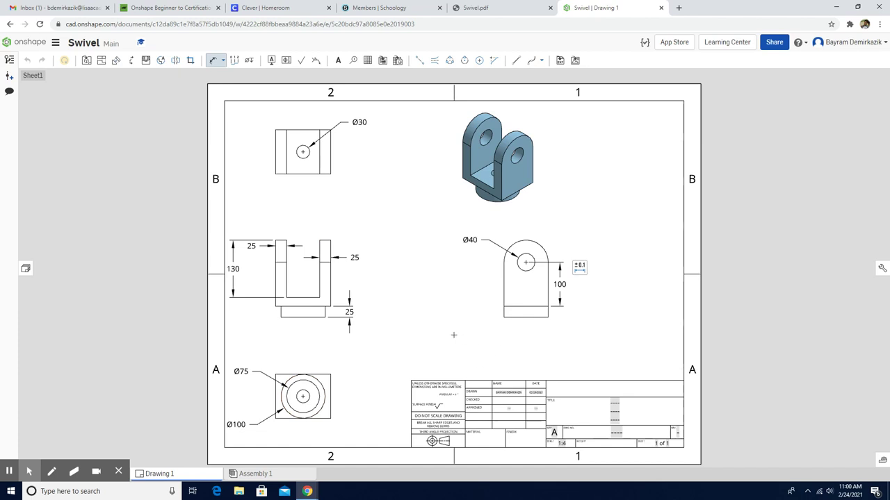
Add the note "HOLE IS CENTERED ON FACE" on one line beside the top view.
left_click(338, 62)
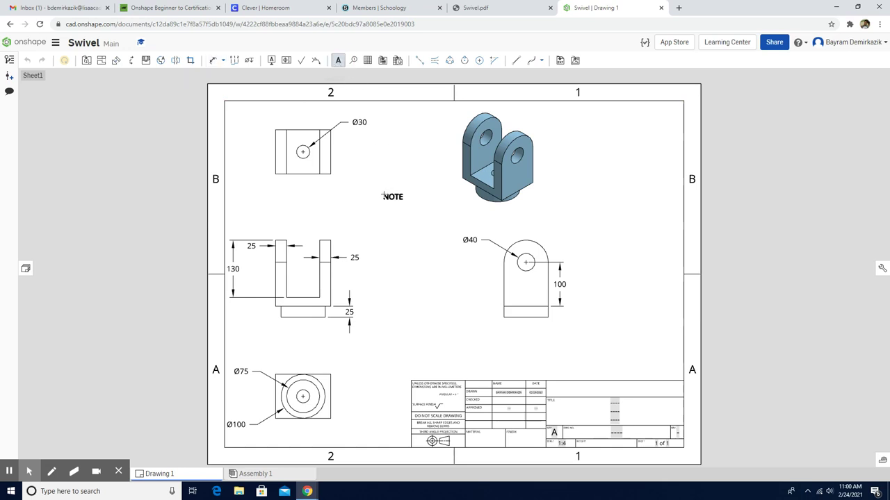
left_click(352, 173)
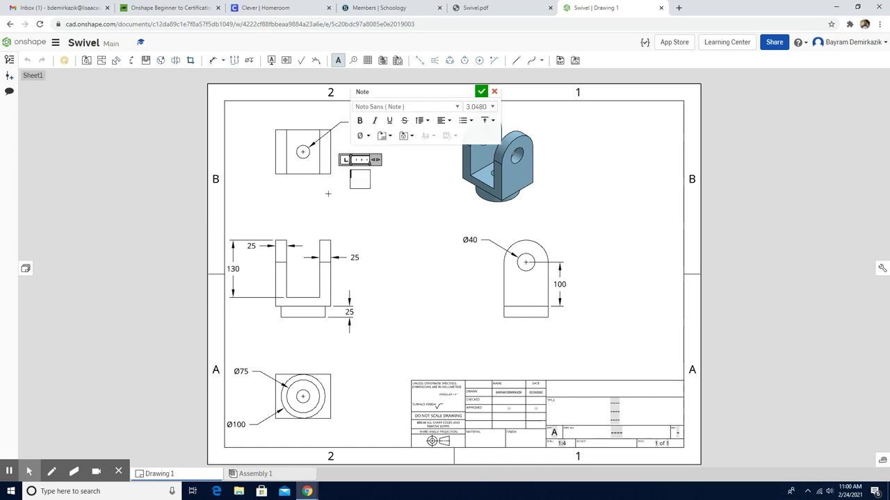
left_click_drag(375, 160, 445, 159)
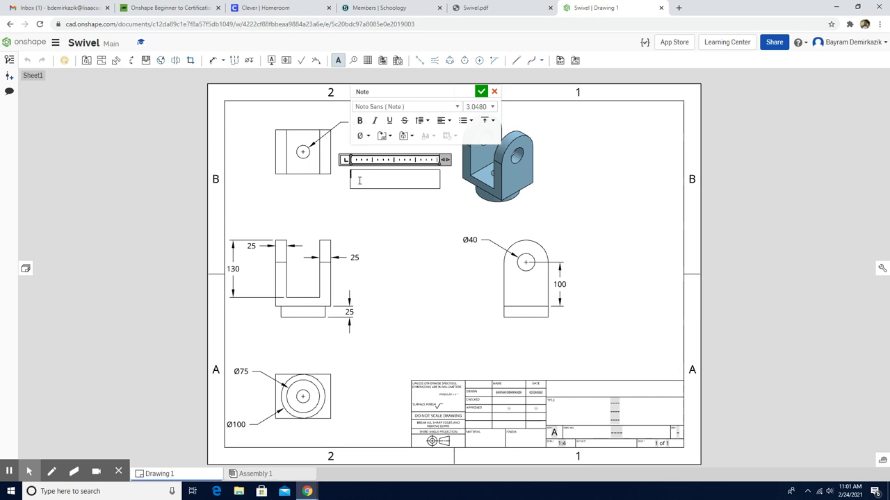
type("OL ")
type(" IS CENTERED ON FACE")
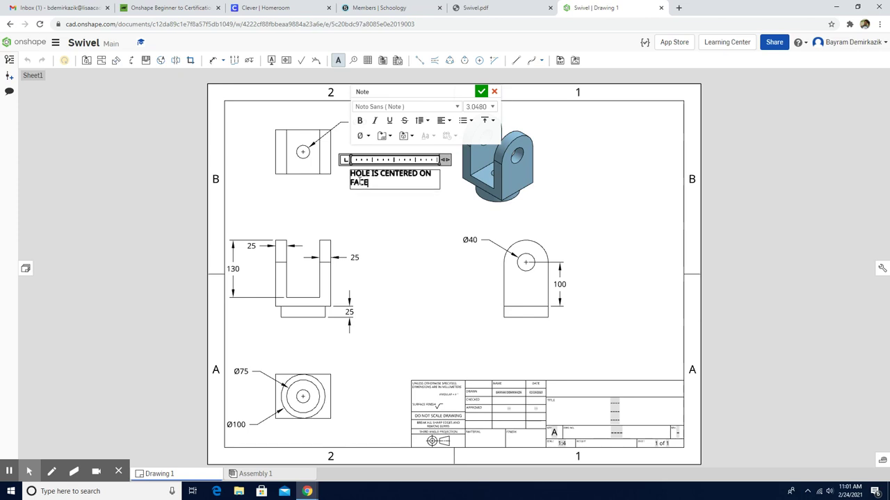
left_click_drag(445, 159, 458, 159)
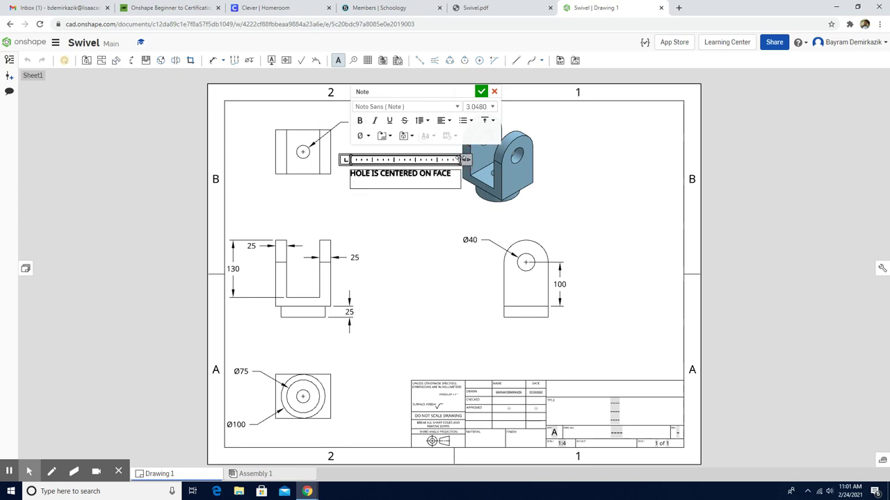
left_click(481, 92)
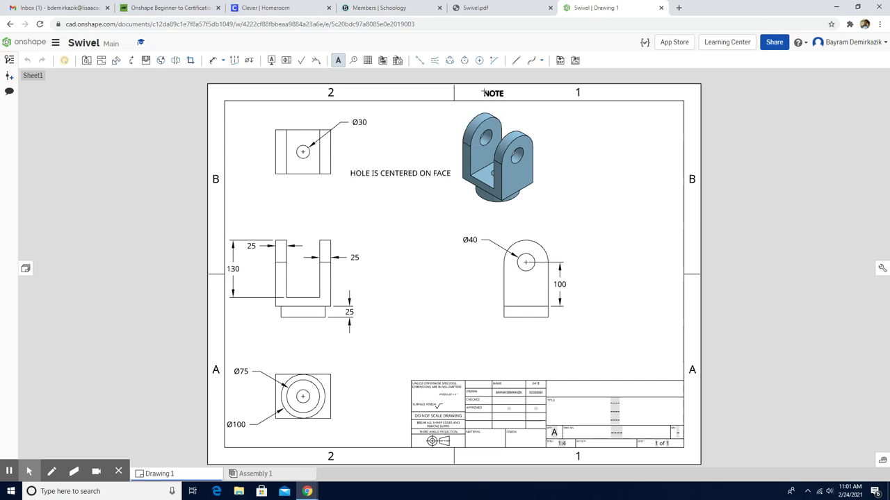
Place a plain weld symbol as a leader from the top-view hole to the centered-hole note.
left_click(318, 63)
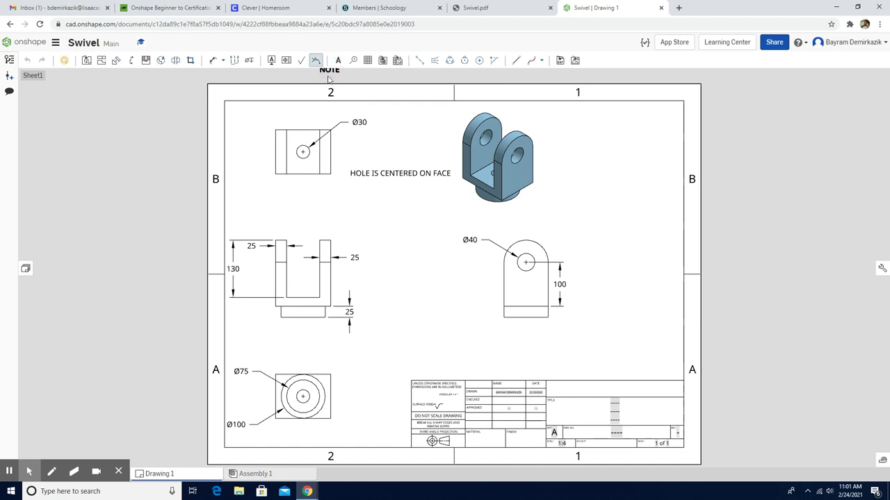
left_click(307, 155)
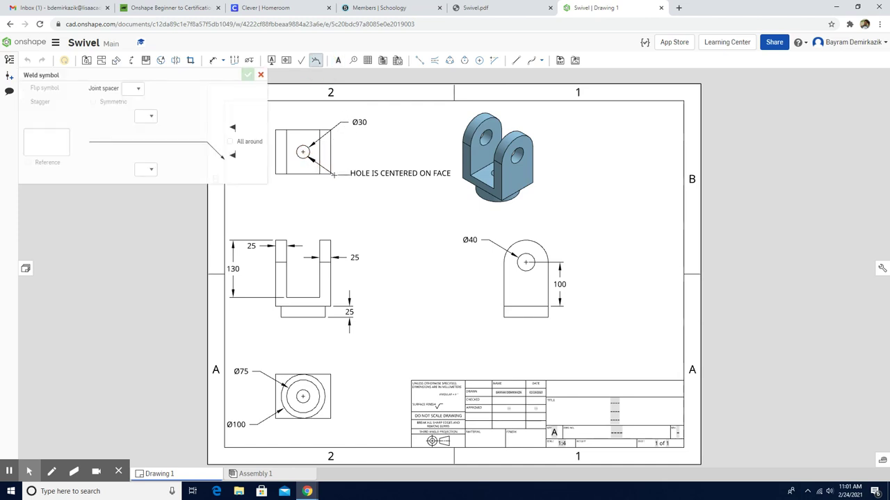
left_click(328, 175)
left_click(248, 75)
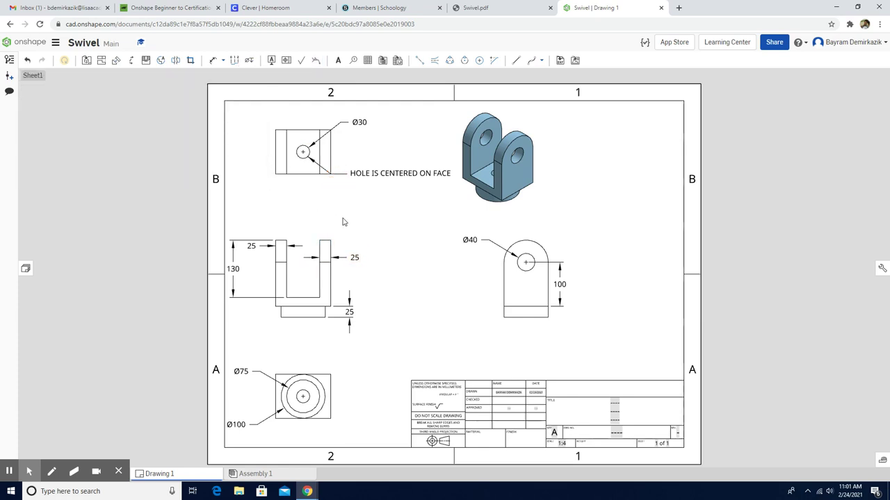
Reposition the top-view leader and the "HOLE IS CENTERED ON FACE" note so they line up.
left_click(345, 171)
left_click(391, 174)
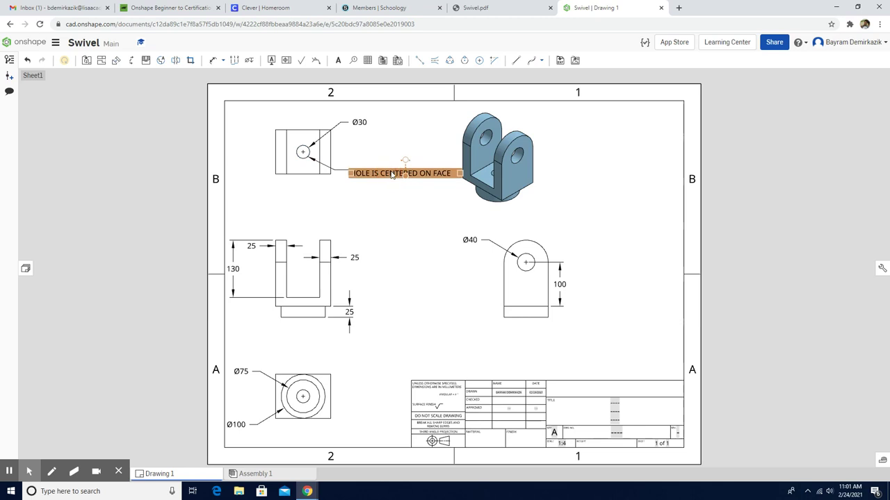
double_click(406, 171)
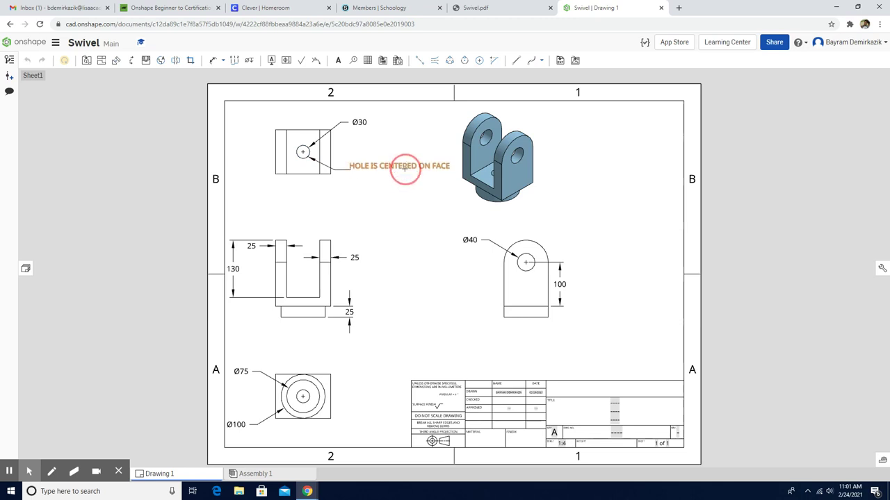
left_click_drag(405, 168, 409, 176)
left_click(387, 225)
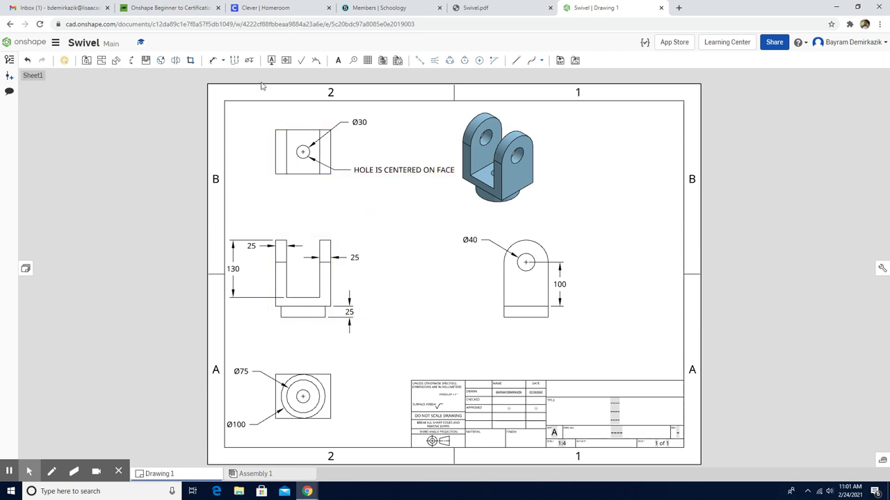
Place a plain weld symbol as a leader from the top of the outer circle in the bottom view.
left_click(338, 60)
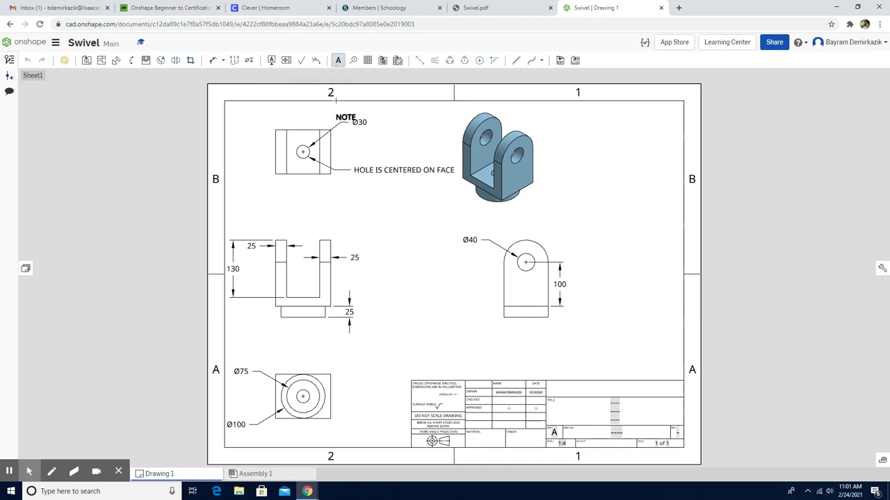
left_click(316, 60)
left_click(304, 374)
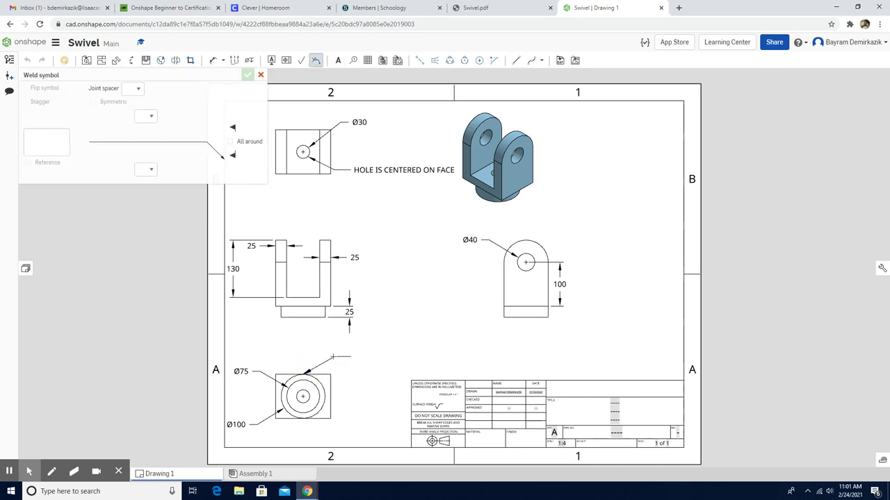
left_click(333, 356)
Add the note "CIRCULAR FACE IS TANGENT TO THE EDGE OF FLAT FACE" at the end of the bottom-view leader.
left_click(338, 60)
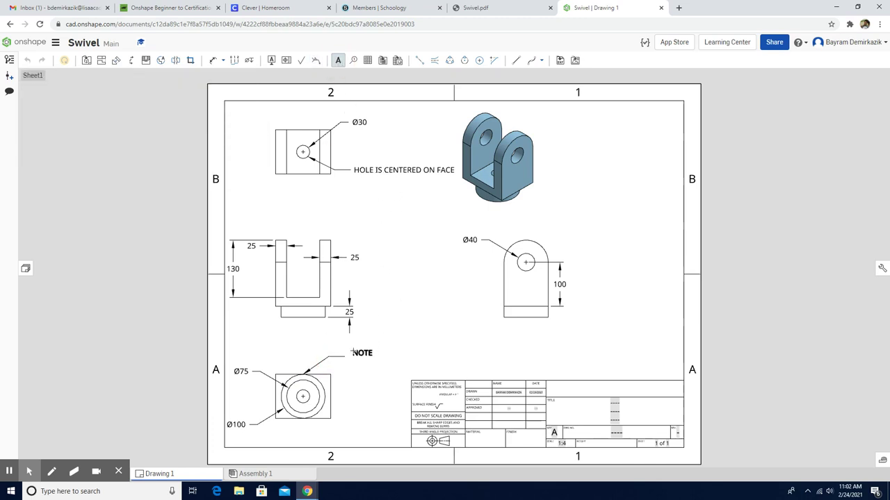
left_click(351, 355)
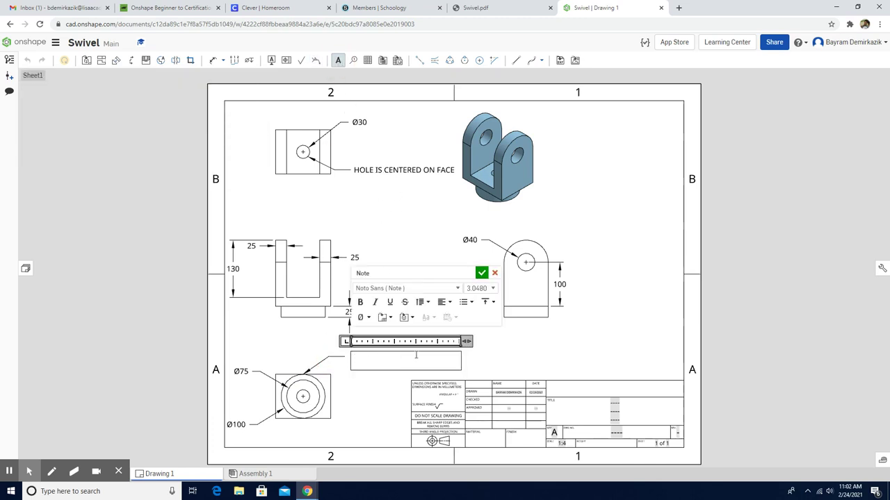
left_click_drag(465, 341, 487, 341)
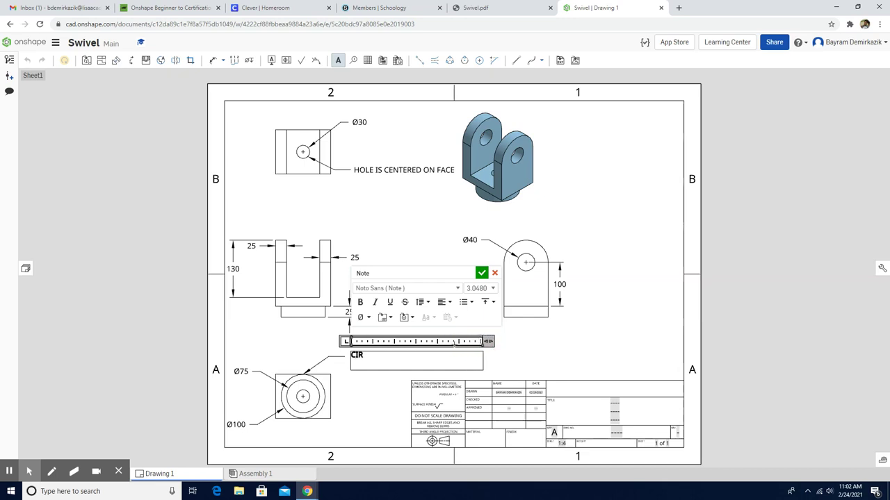
type("CIRCULAR FACE IS TANGET")
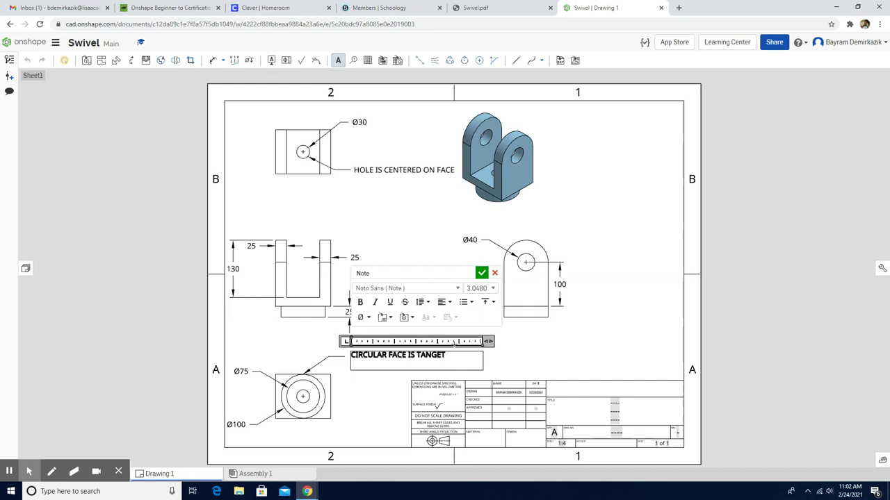
key("BackSpace")
type("NT TO THE EDGE OF FLA ")
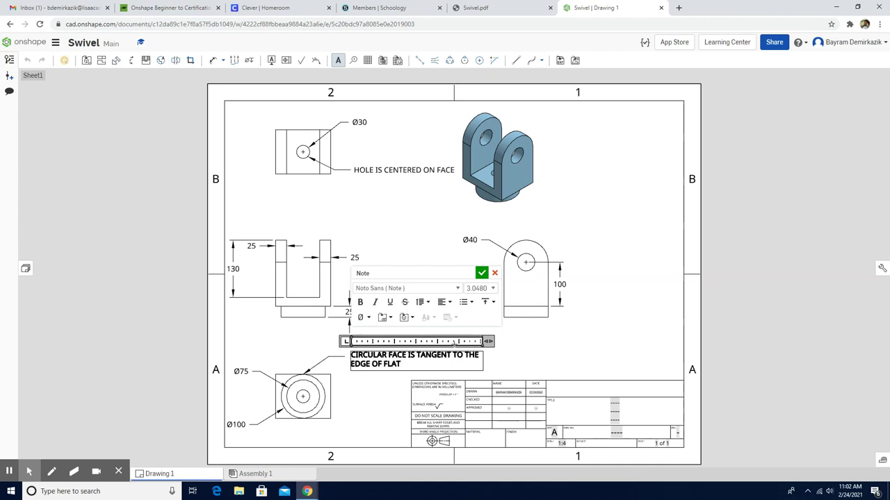
type(" FAC")
left_click(481, 273)
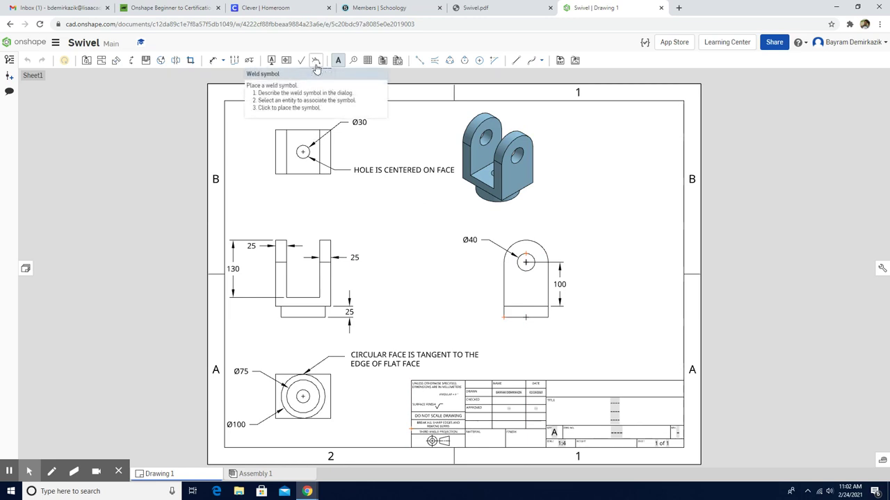
Place two plain weld-symbol leaders from the right view's hole and top arc, meeting at a common point.
left_click(316, 61)
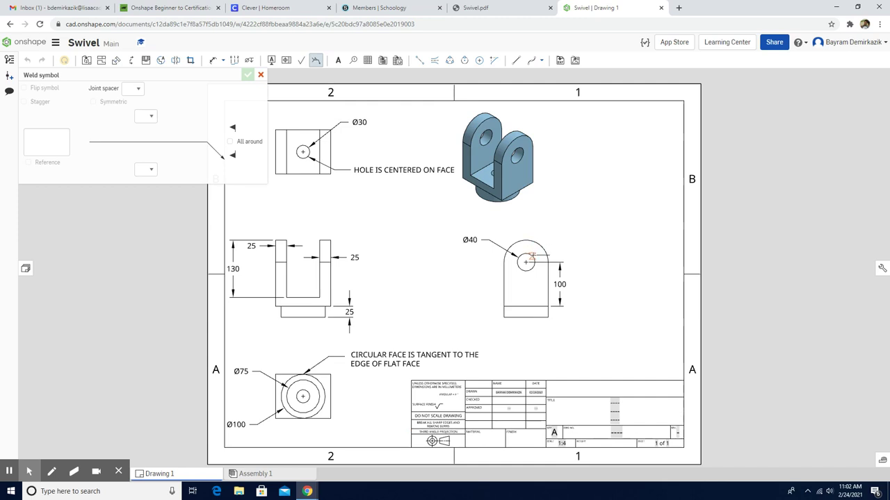
left_click(531, 255)
left_click(554, 230)
left_click(528, 239)
left_click(552, 230)
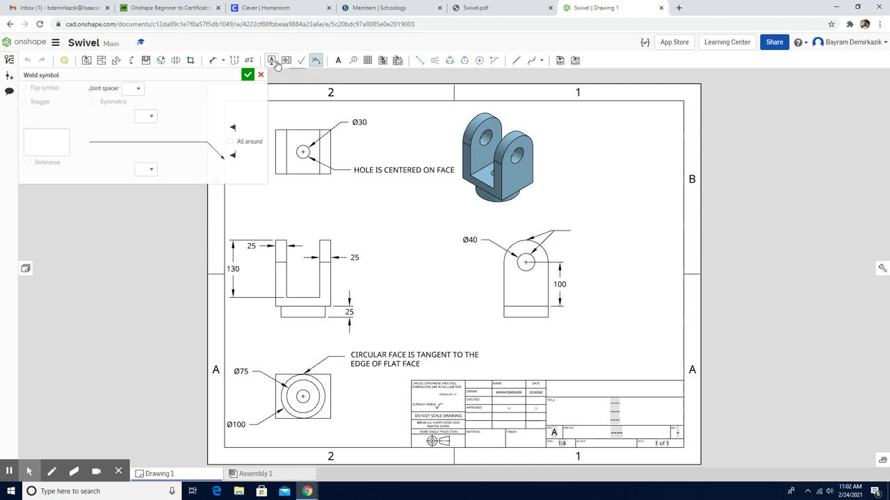
Add the note "HOLE AND ARC SHARE THE SAME CENTERPOINT" at the end of the right-view leaders.
left_click(338, 60)
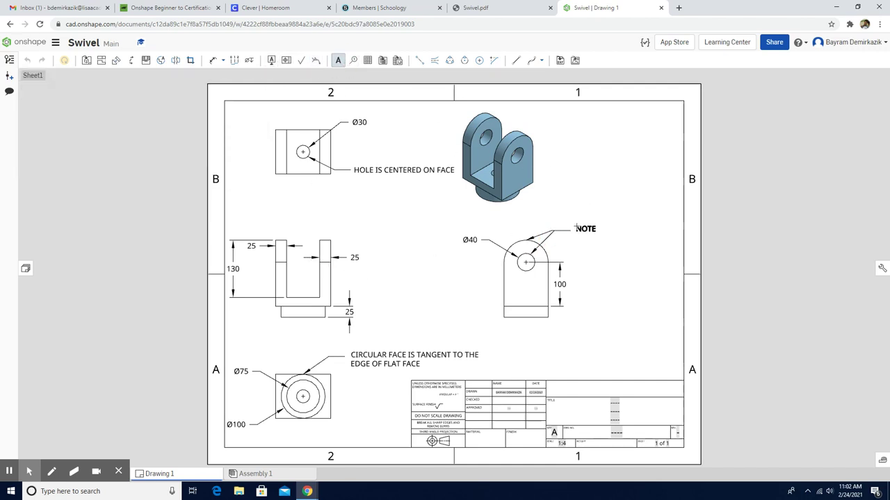
left_click(574, 229)
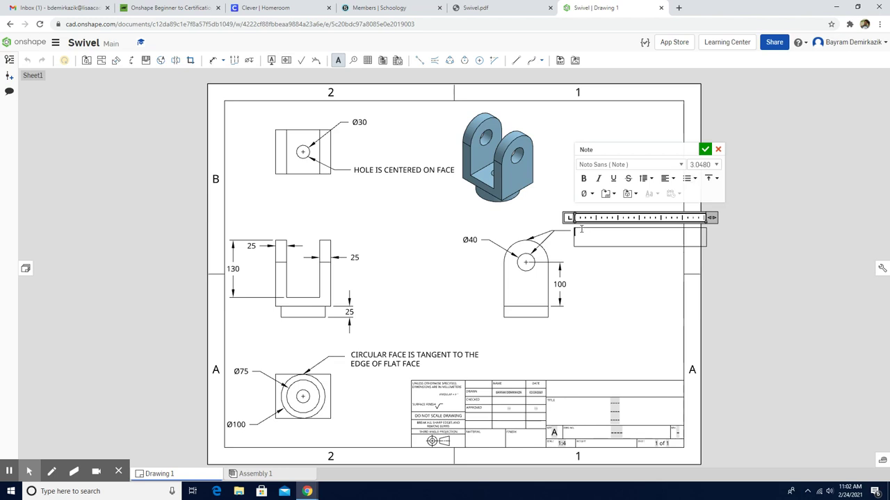
type("HOLE AND ARC S")
type("HARE THE SAME")
key("BackSpace")
type("ME CENTER")
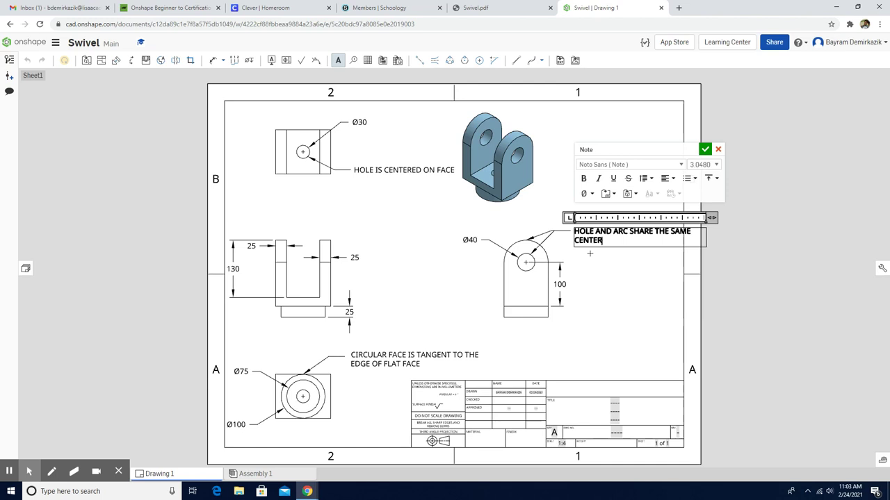
type("POINT")
left_click(705, 149)
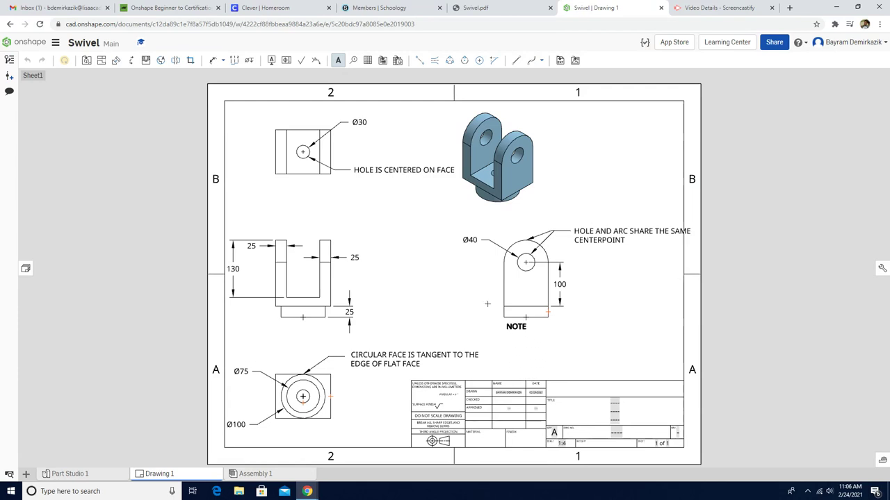
Add the two-line note "NOTE: SET MATERIAL TO ALUMINUM -1060" above the title block.
left_click(339, 61)
left_click(338, 61)
left_click(523, 344)
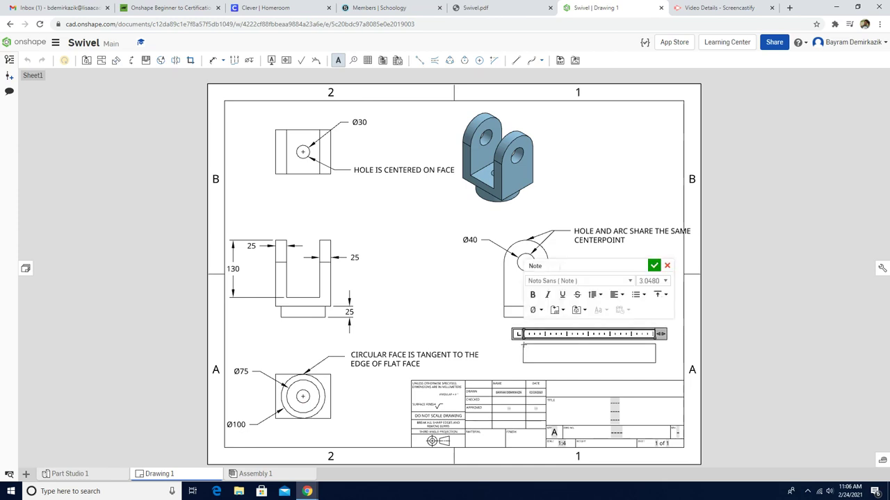
type("NOTE:")
key("Return")
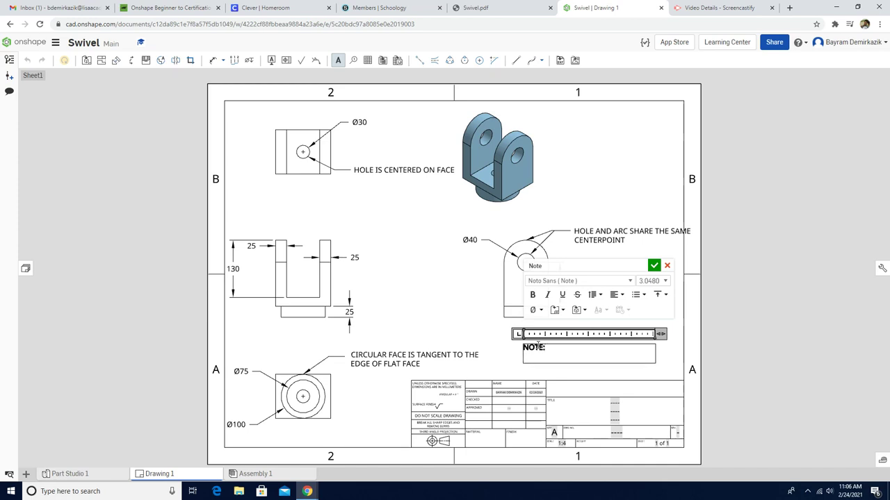
type("SET MATERIAL TO ALUMINUM")
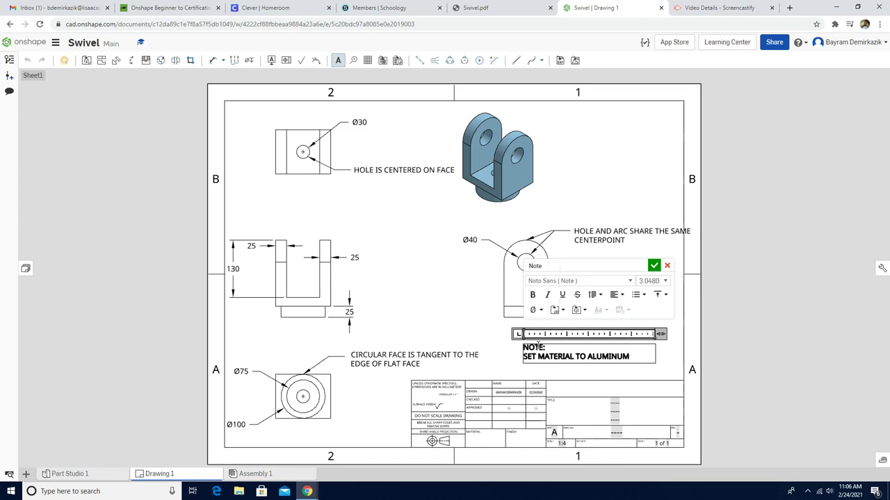
type(" -1060")
left_click(655, 269)
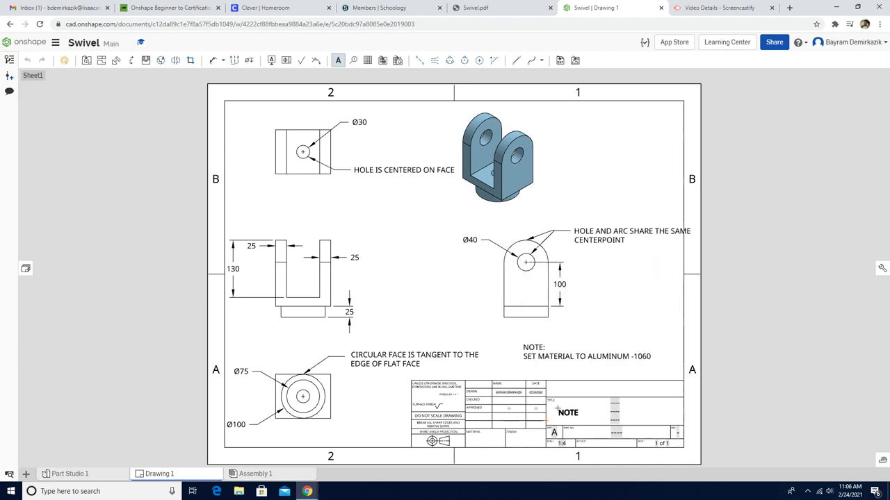